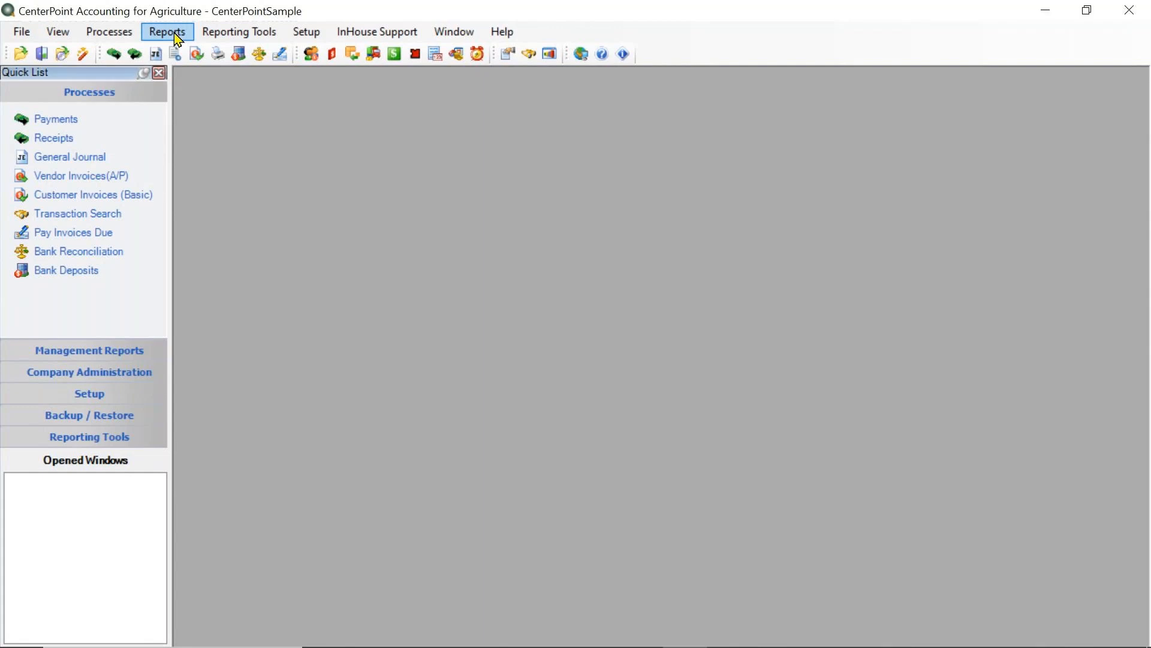
# - Open the report selection window, check the database reports and return to the standard report list
pyautogui.click(176, 36)
pyautogui.click(183, 54)
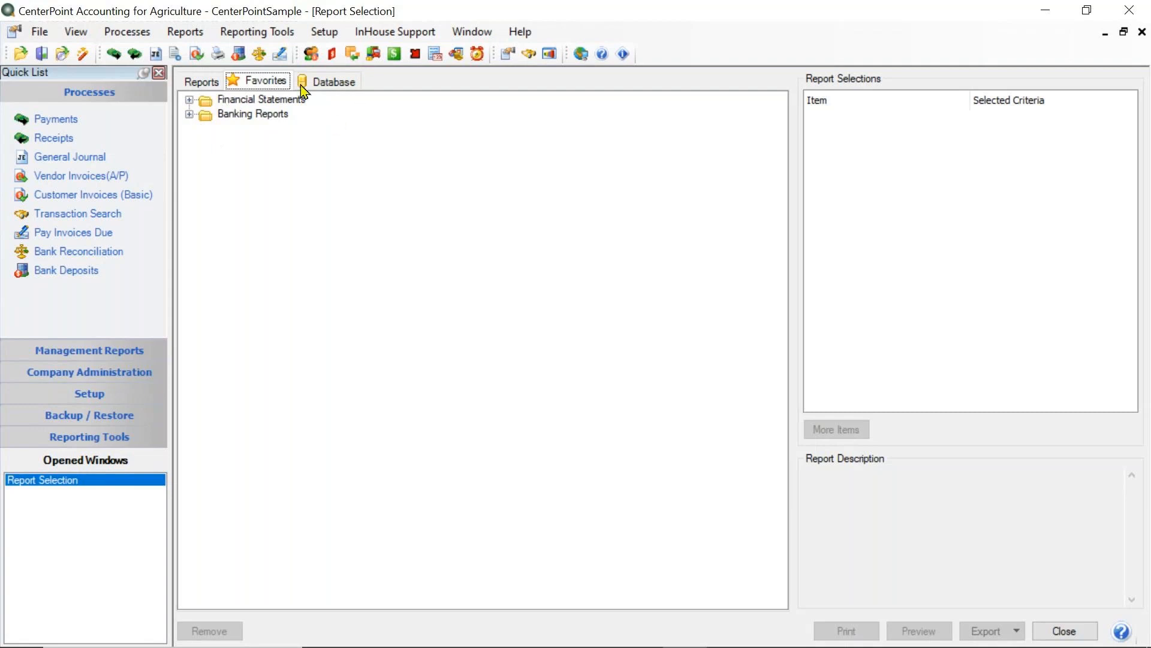
pyautogui.click(320, 83)
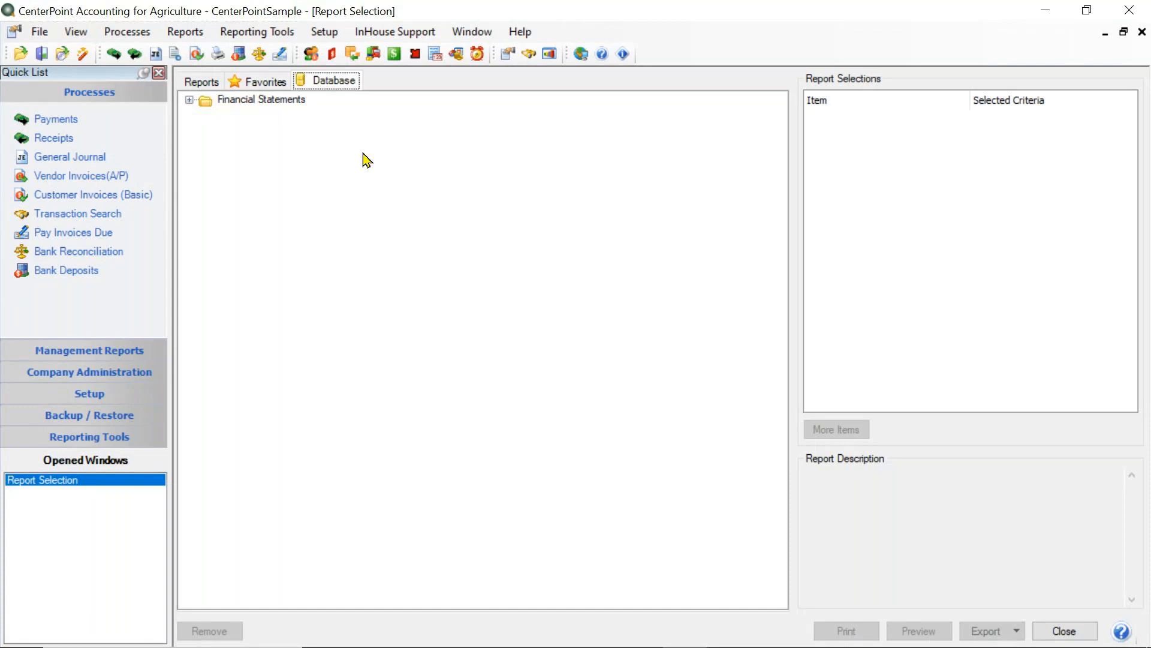
pyautogui.click(209, 86)
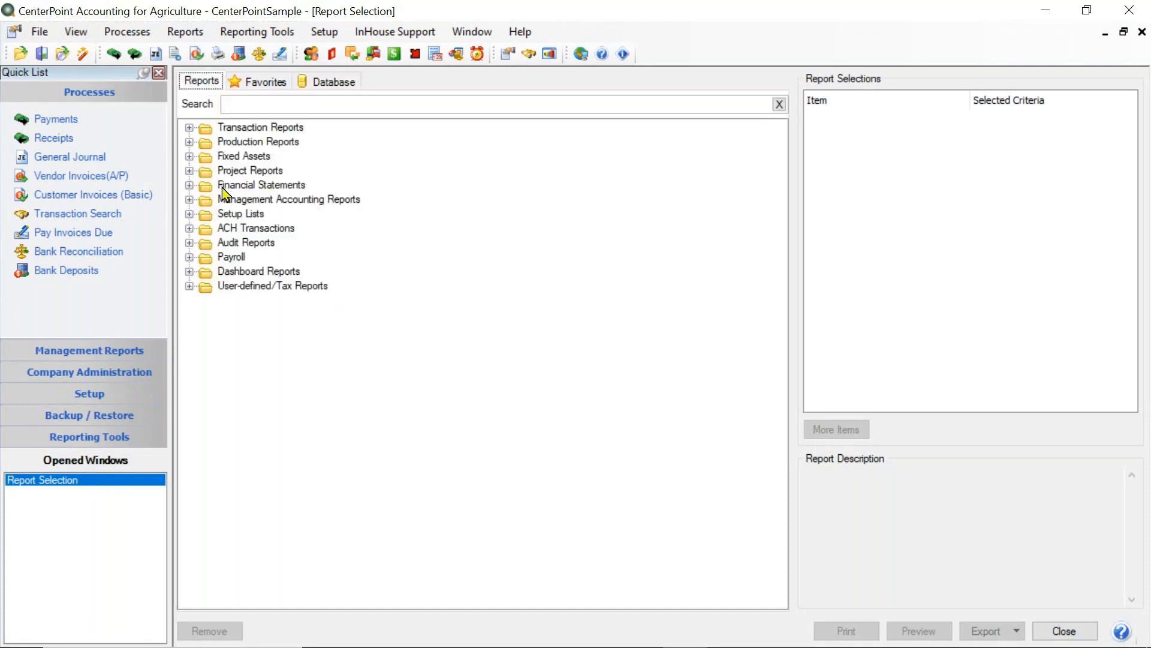
# - Search the standard reports for "incom" and select the basic Income Statement report
pyautogui.click(284, 108)
pyautogui.write('incom')
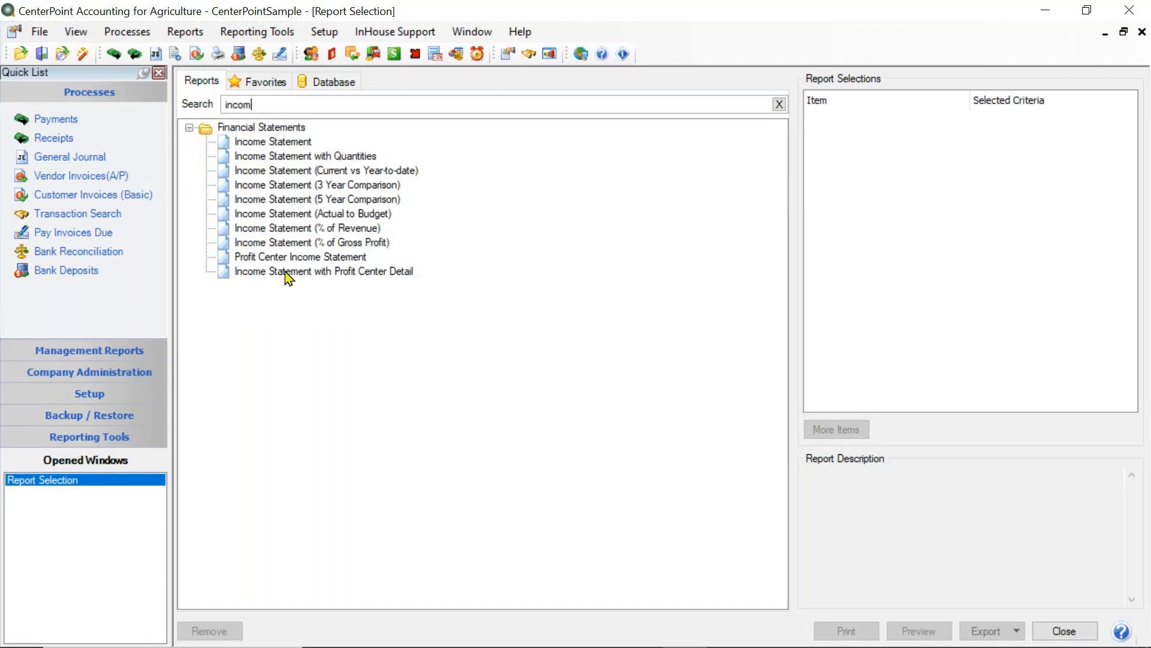
pyautogui.click(286, 144)
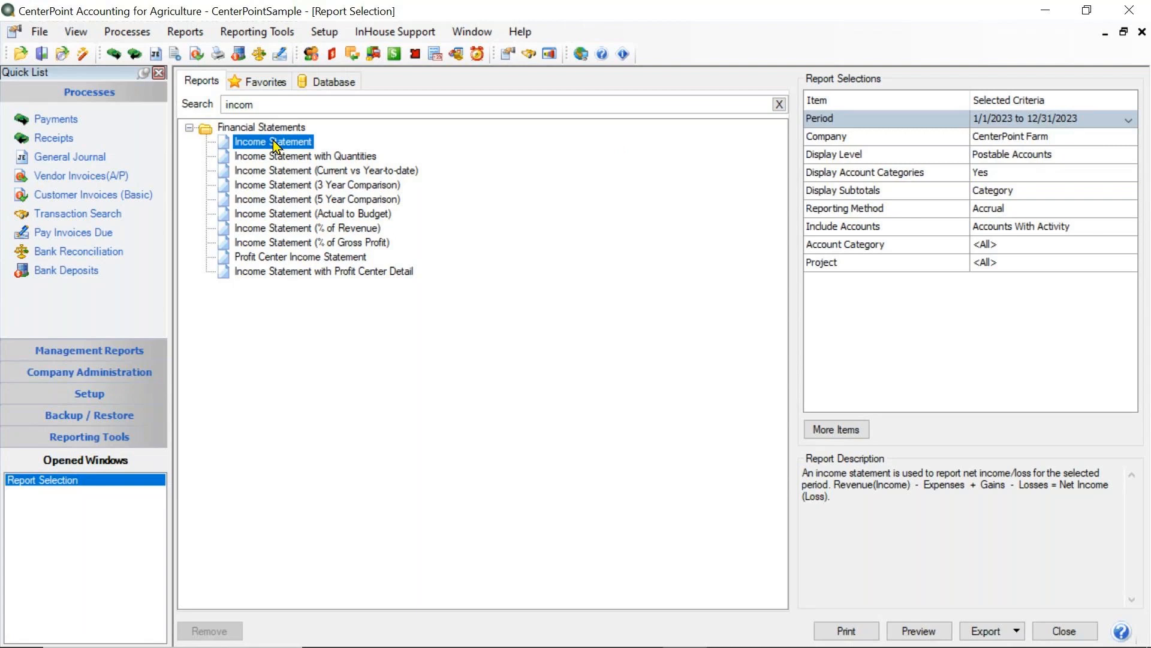
# - Set the Income Statement period to This Fiscal Year YTD, from January 2023 to April 2023
pyautogui.click(986, 122)
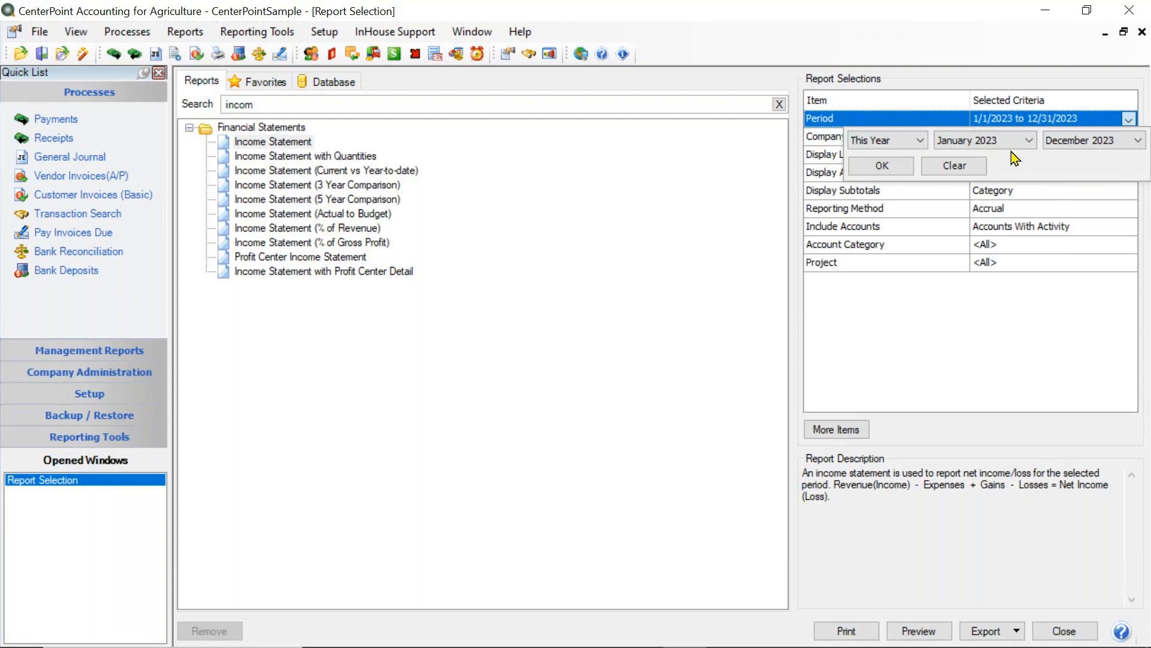
pyautogui.click(1104, 140)
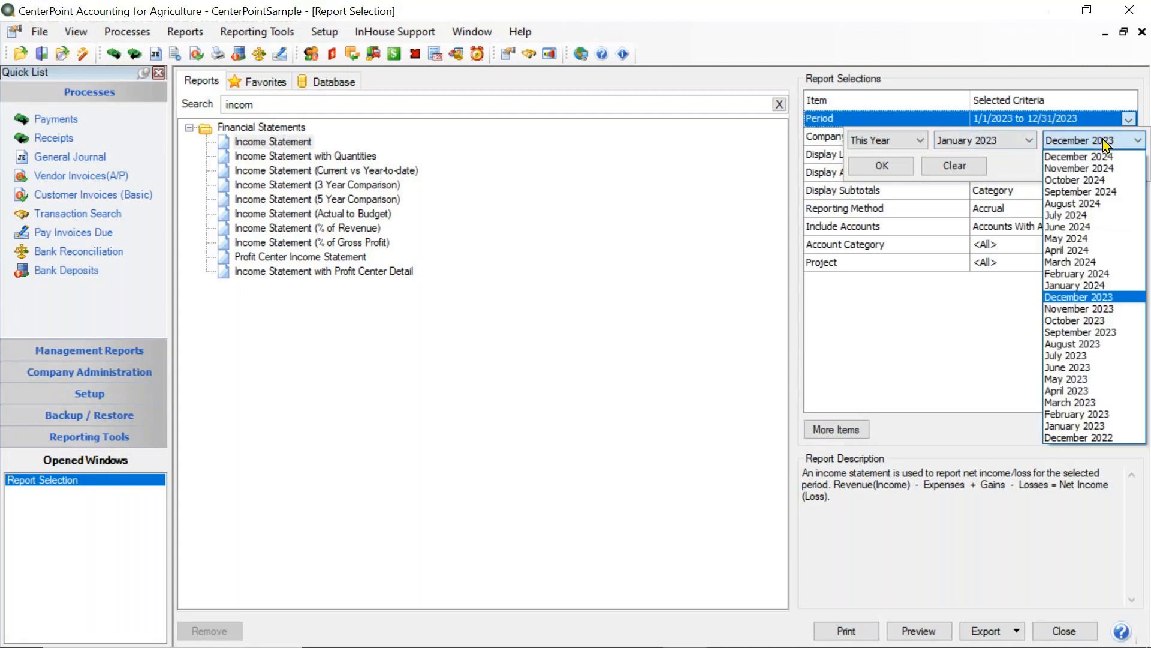
pyautogui.click(1089, 390)
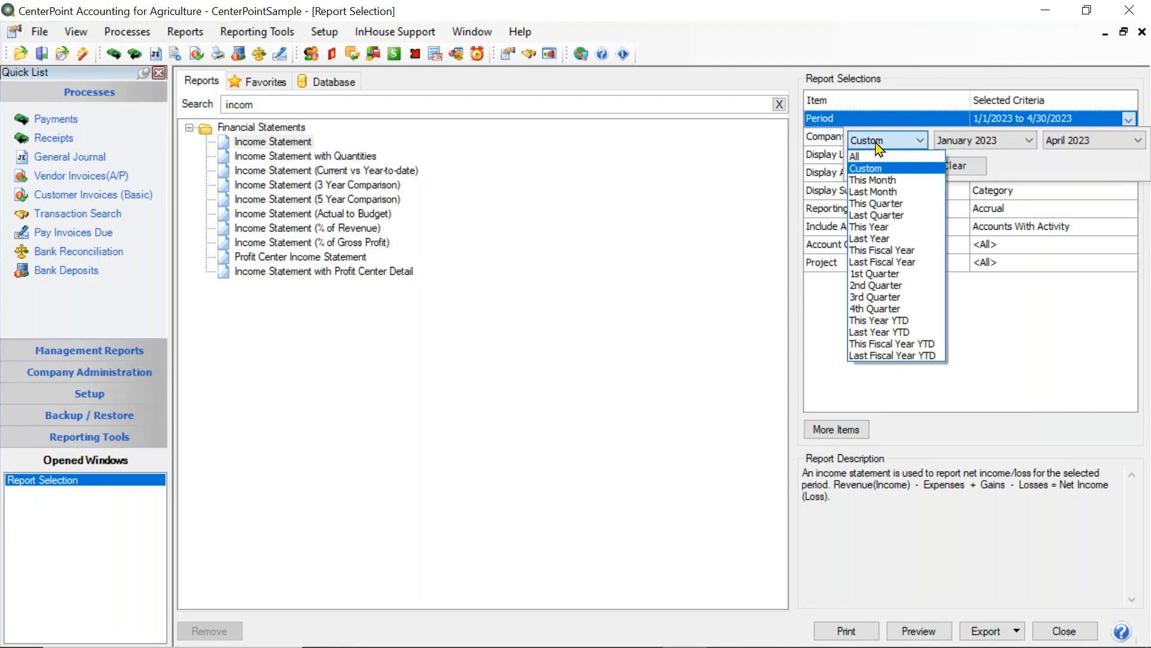
pyautogui.click(921, 344)
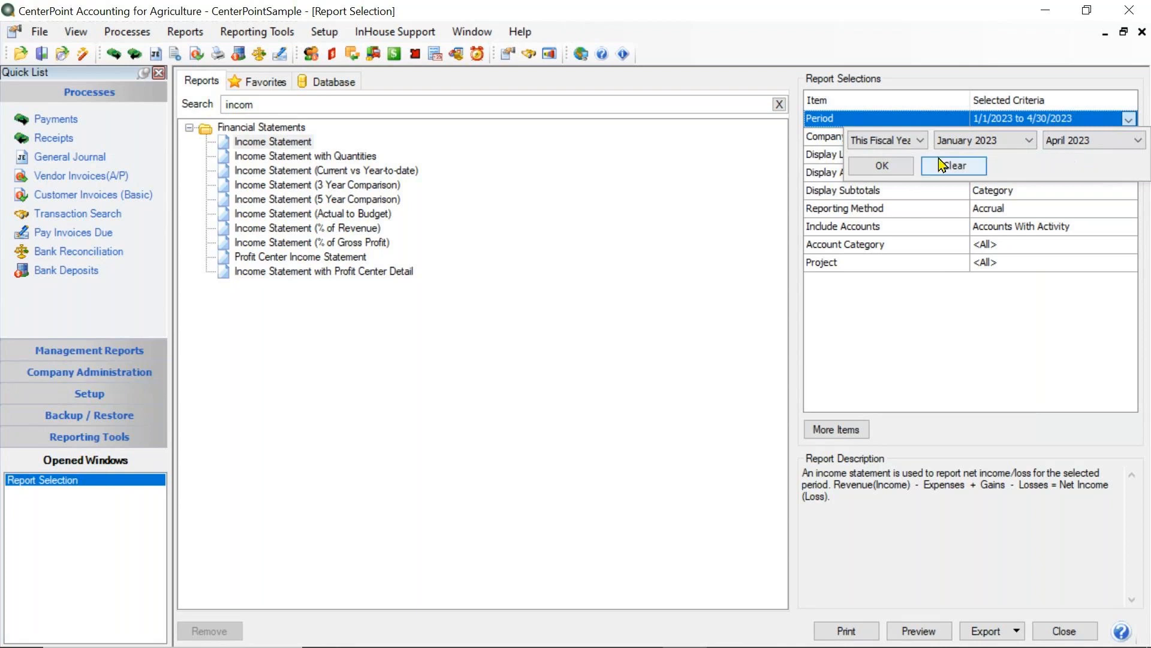
pyautogui.click(881, 165)
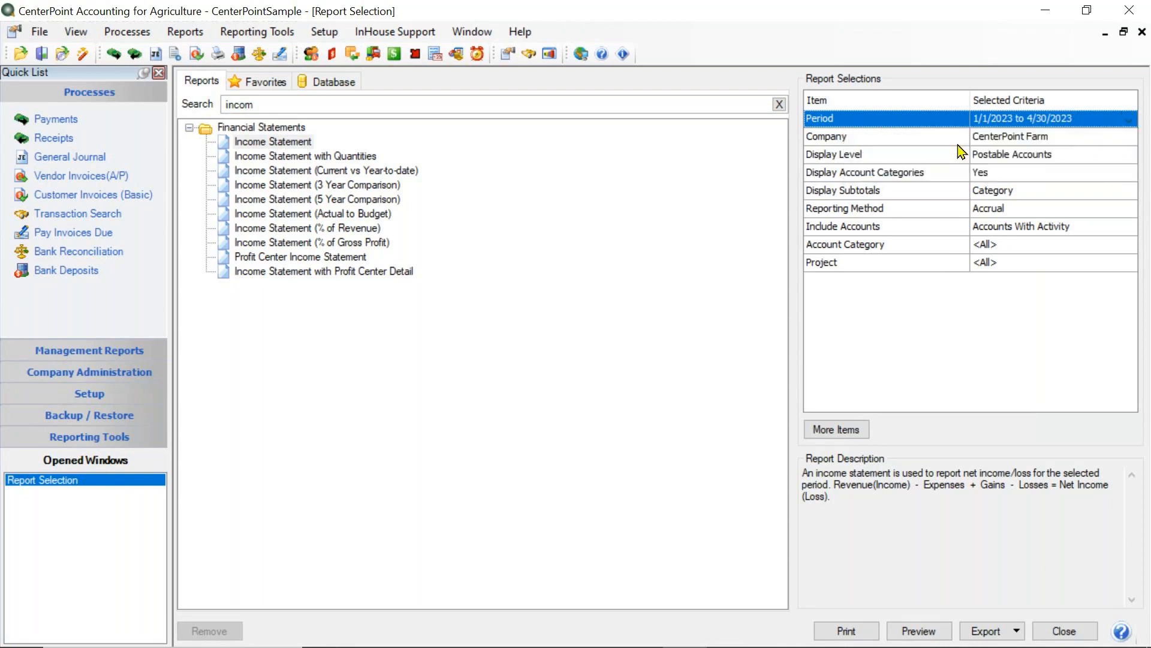
# - Confirm CenterPoint Farm as the company for the Income Statement and preview the report with its column options
pyautogui.click(1000, 144)
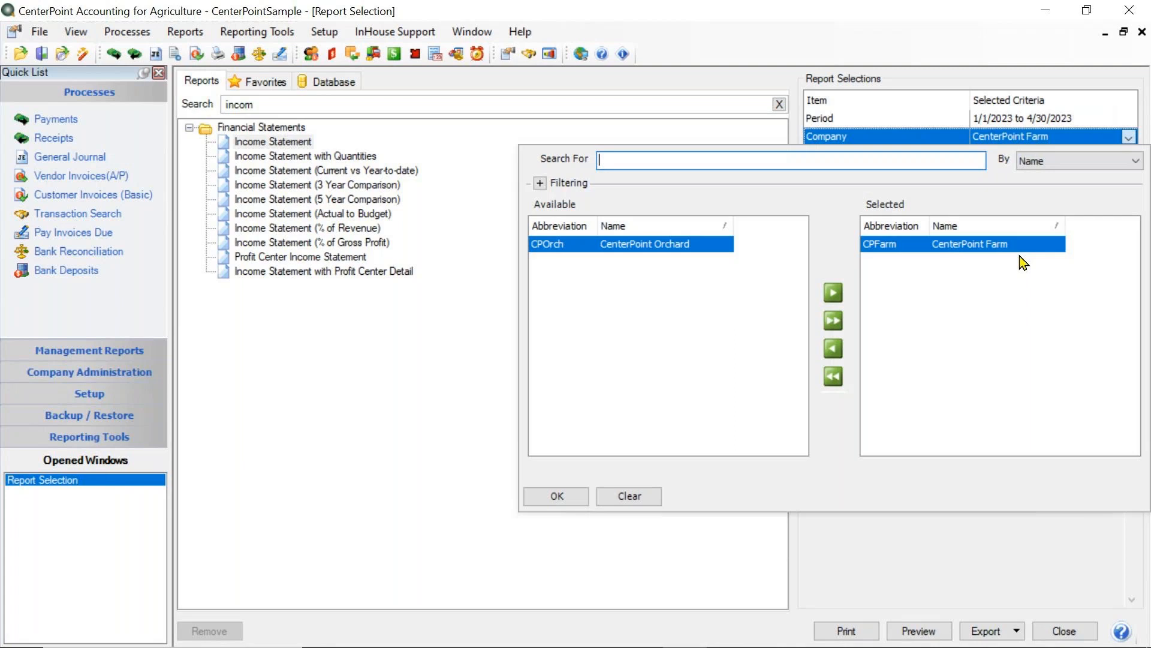
pyautogui.click(552, 497)
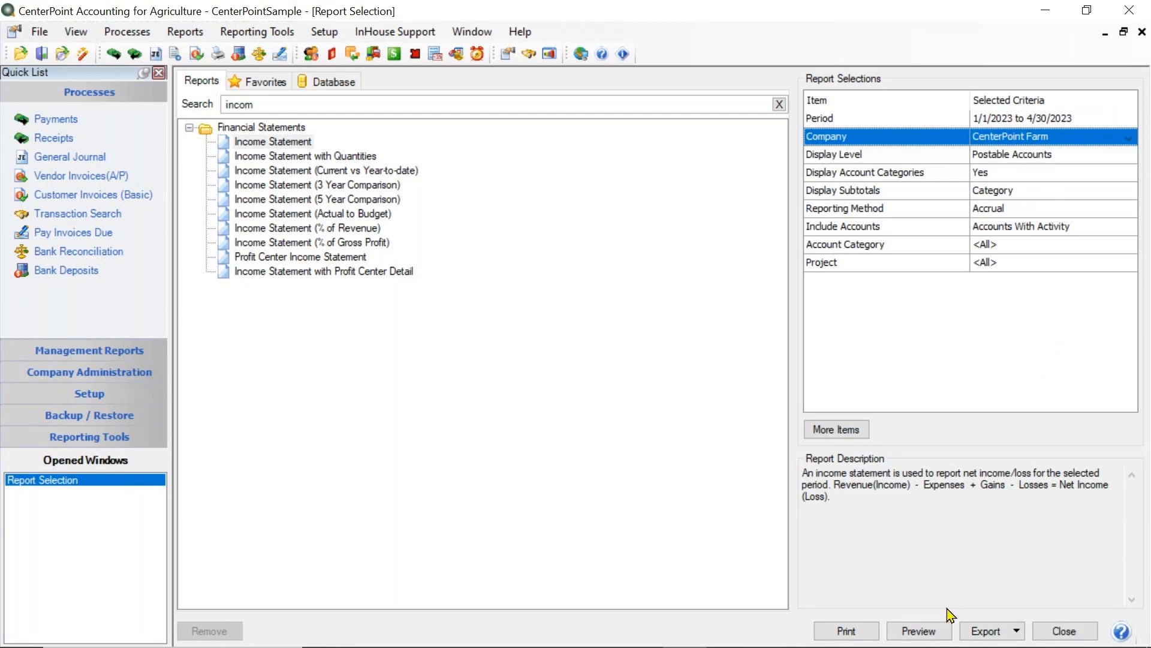
pyautogui.click(921, 629)
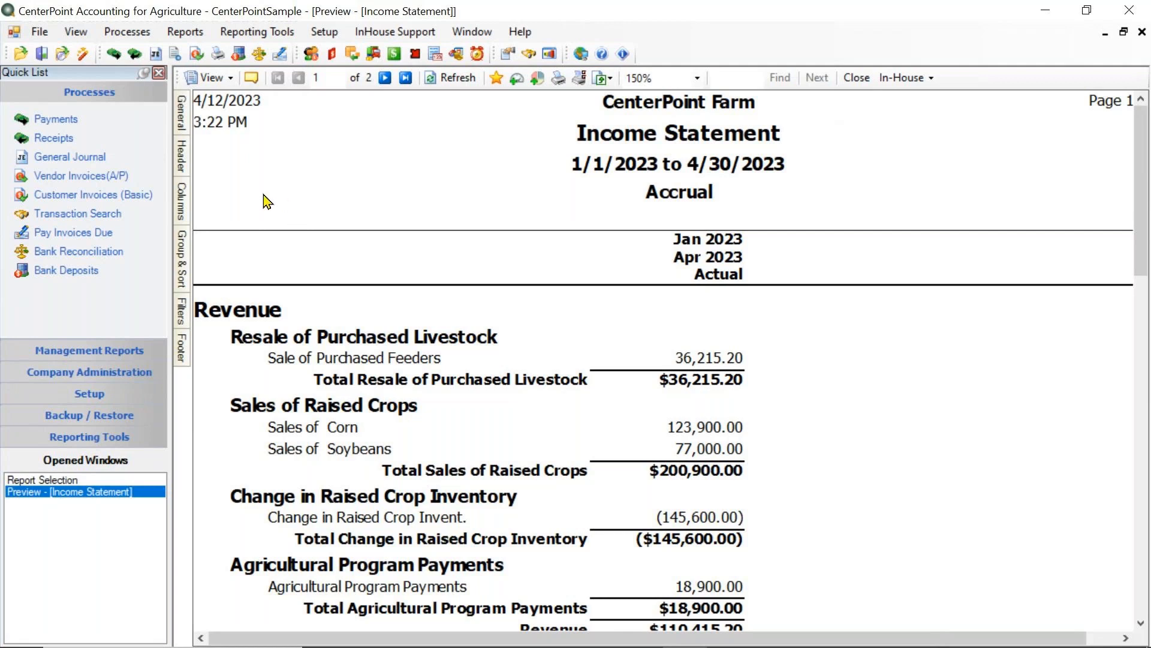
pyautogui.click(184, 204)
# - Save the previewed income statement as a favorite named "Income Statement for Accountant"
pyautogui.click(495, 78)
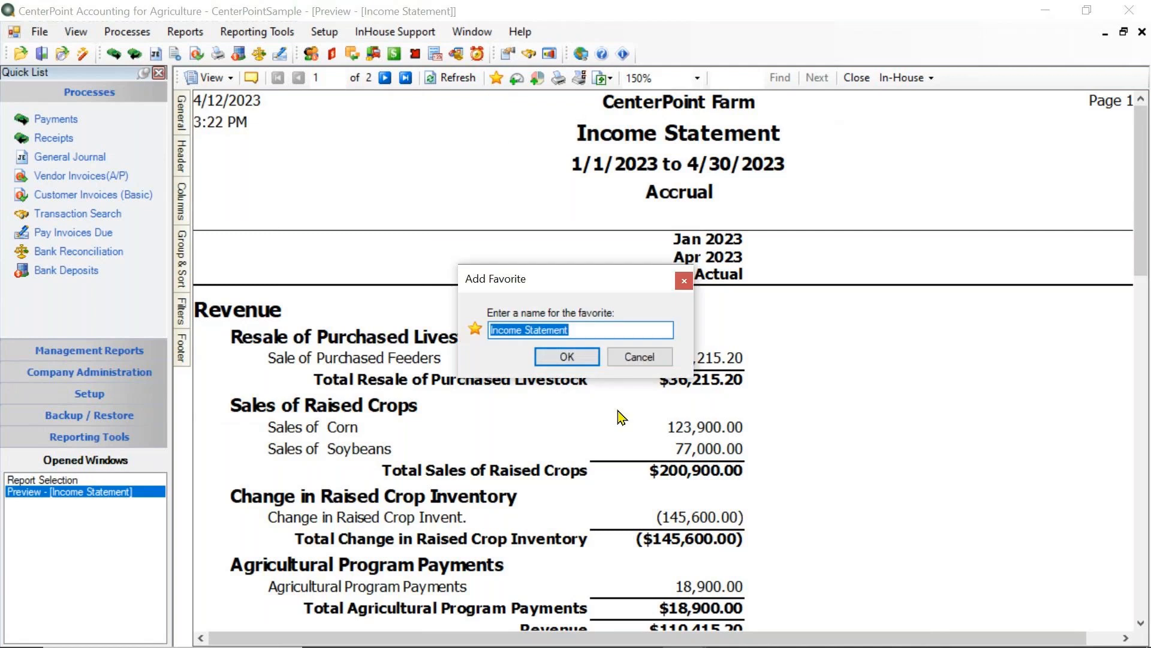
pyautogui.click(603, 330)
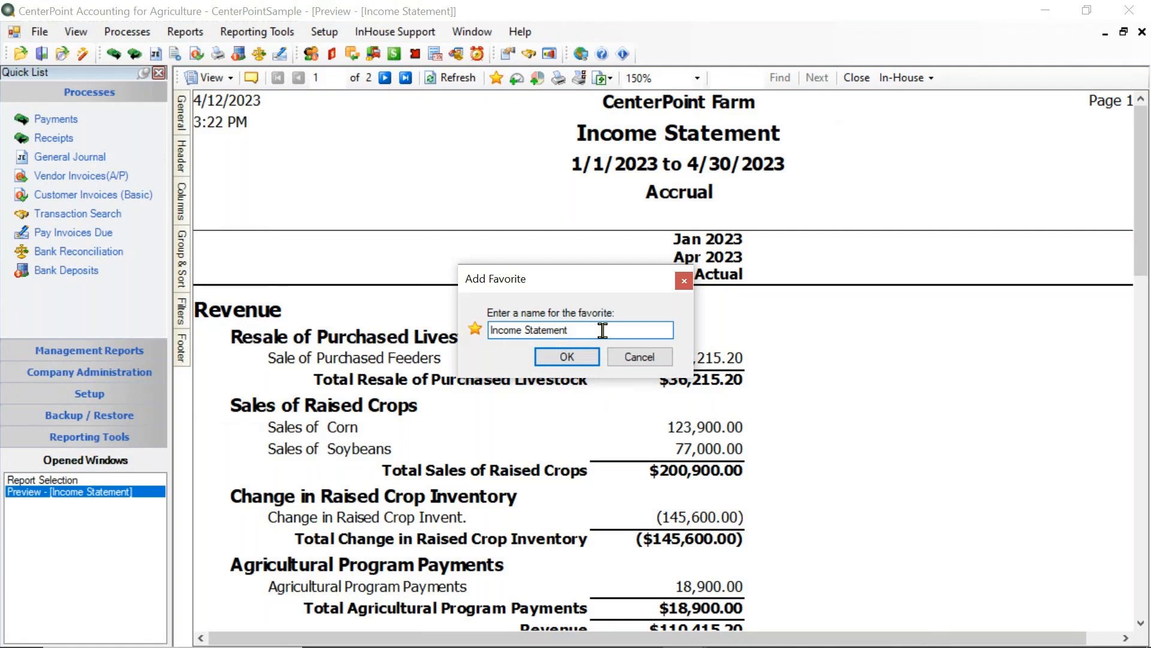
pyautogui.write('for Accountant')
pyautogui.click(579, 358)
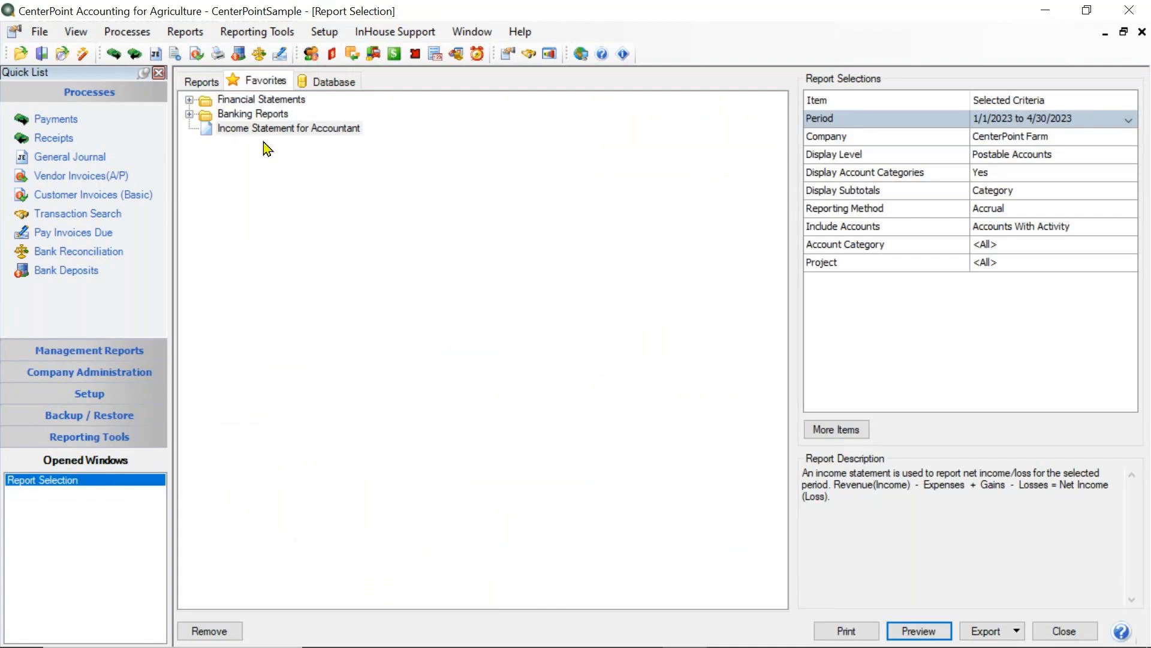
# - Clear the report search, search the standard reports for "balance" and select Balance Sheet 2 Columns
pyautogui.click(201, 84)
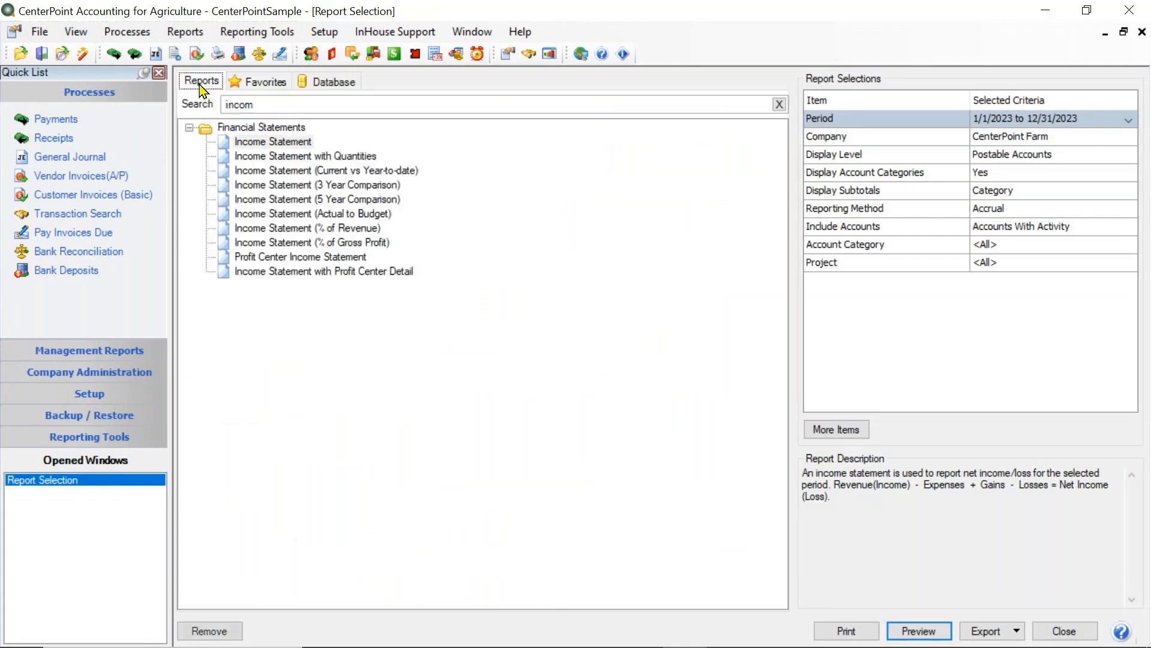
pyautogui.click(780, 105)
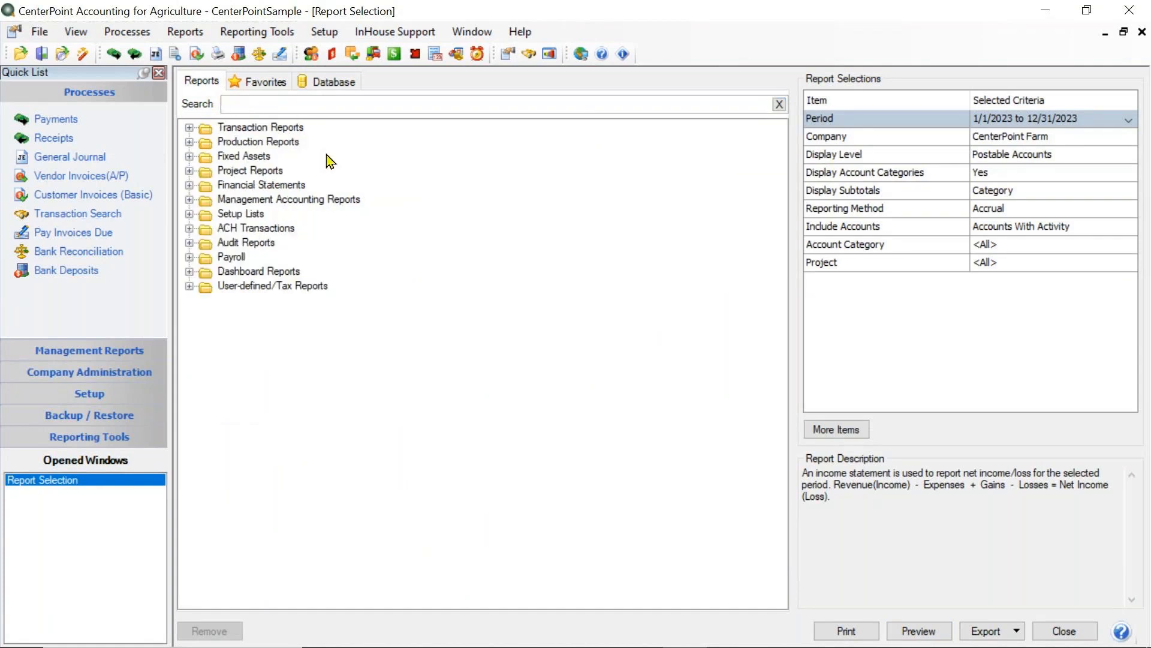
pyautogui.click(309, 106)
pyautogui.write('balance')
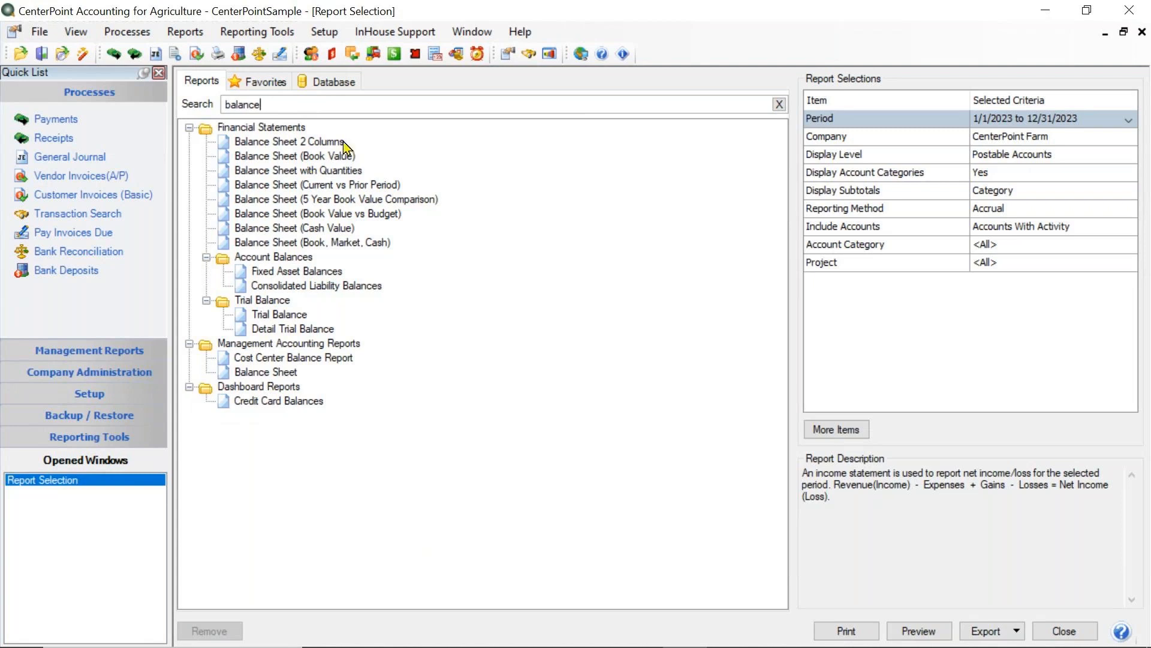
pyautogui.click(321, 144)
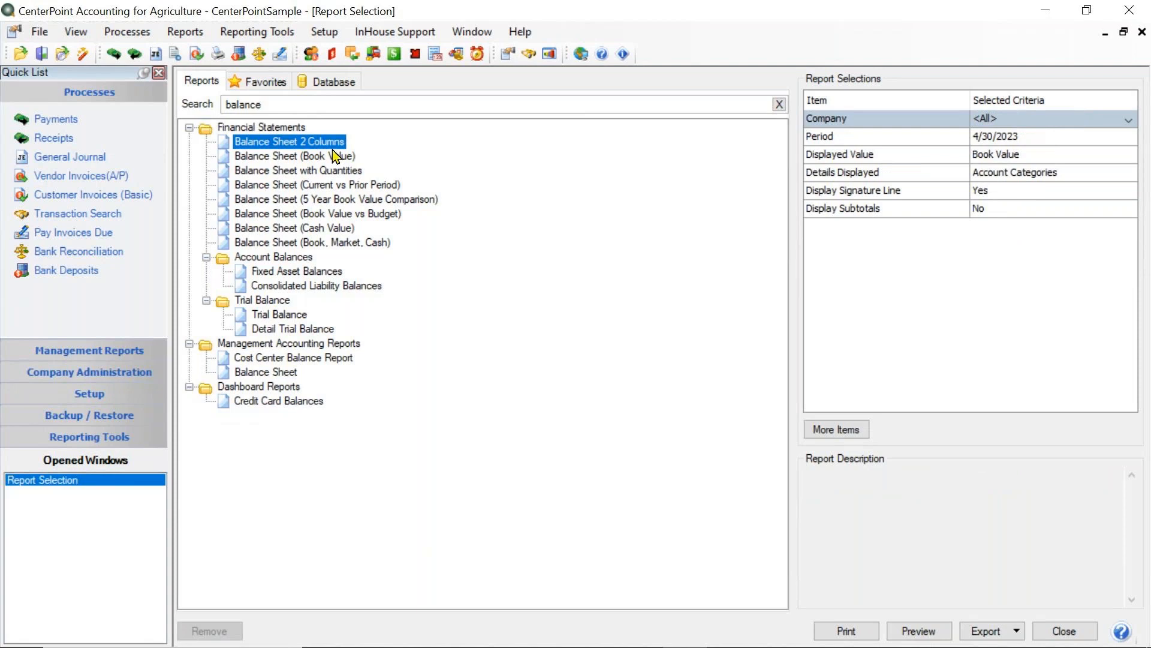
# - Limit the Balance Sheet 2 Columns report to the company CenterPoint Farm
pyautogui.click(1009, 121)
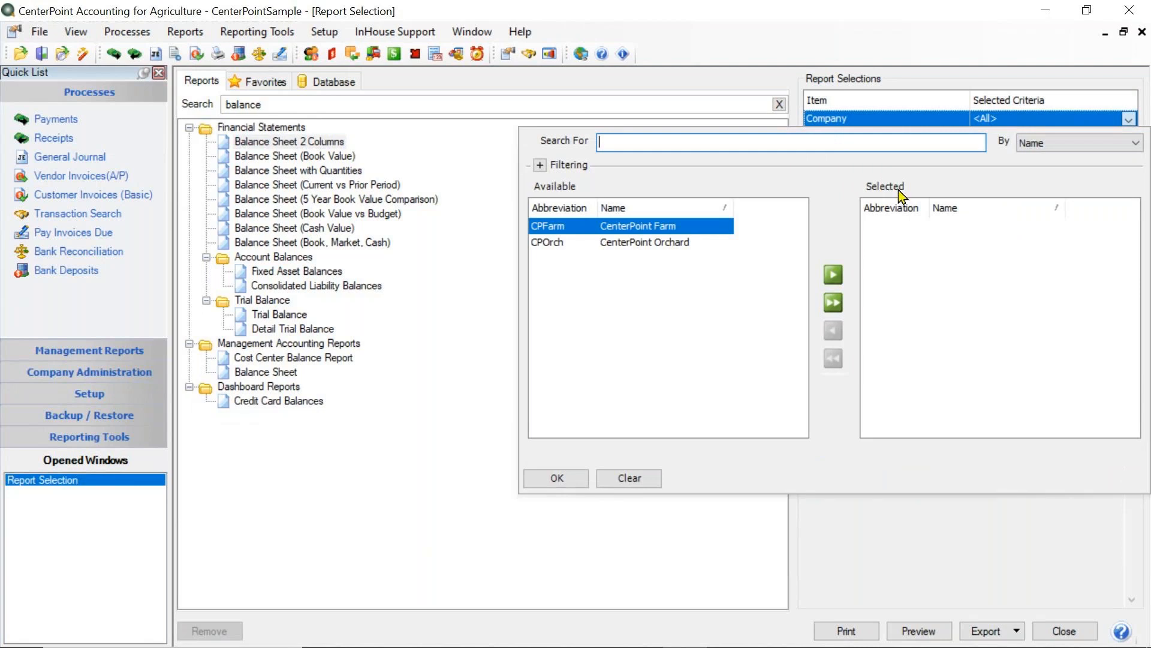
pyautogui.click(833, 275)
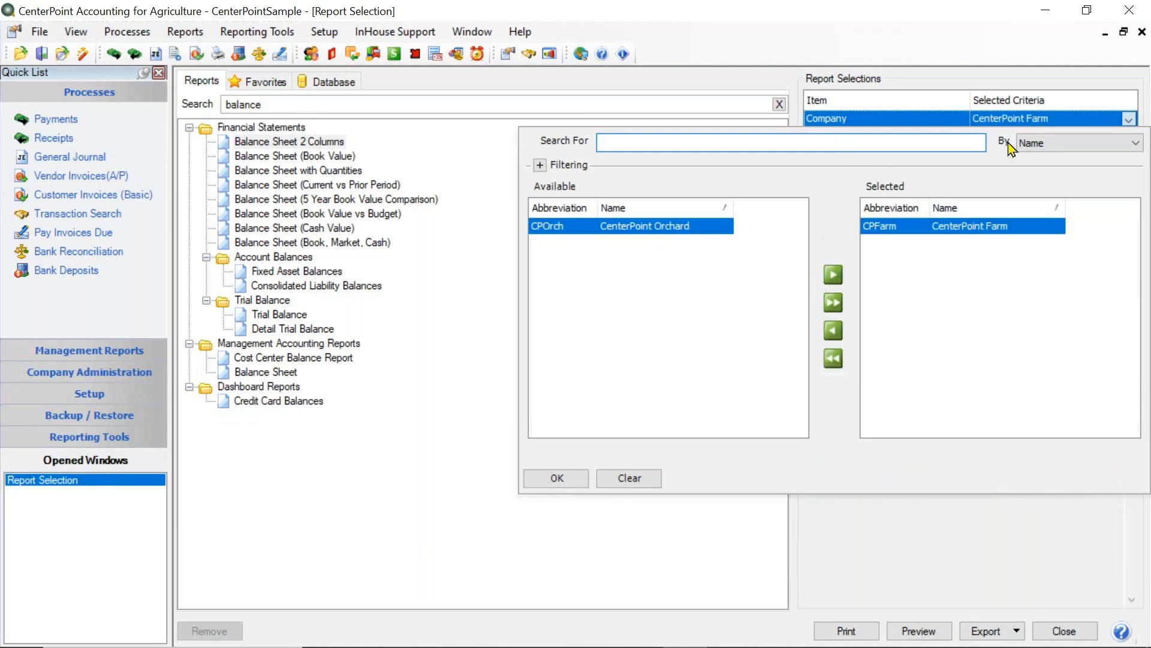
pyautogui.click(566, 478)
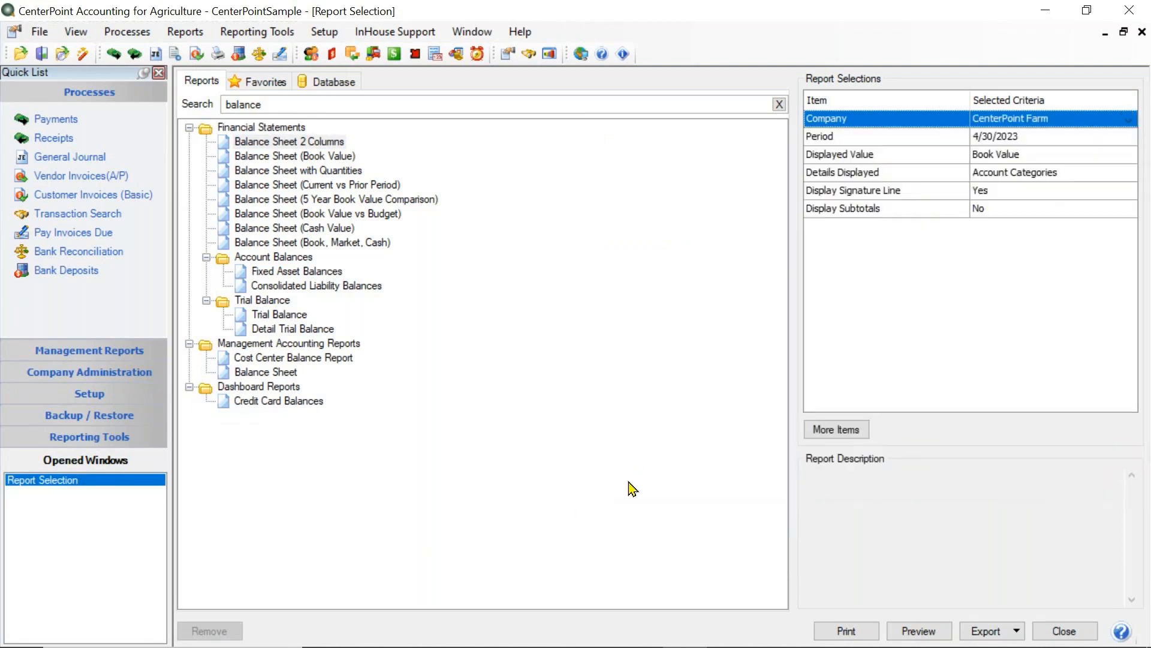
# - Set the balance sheet period to This Month, April 2023, and preview the report
pyautogui.click(990, 139)
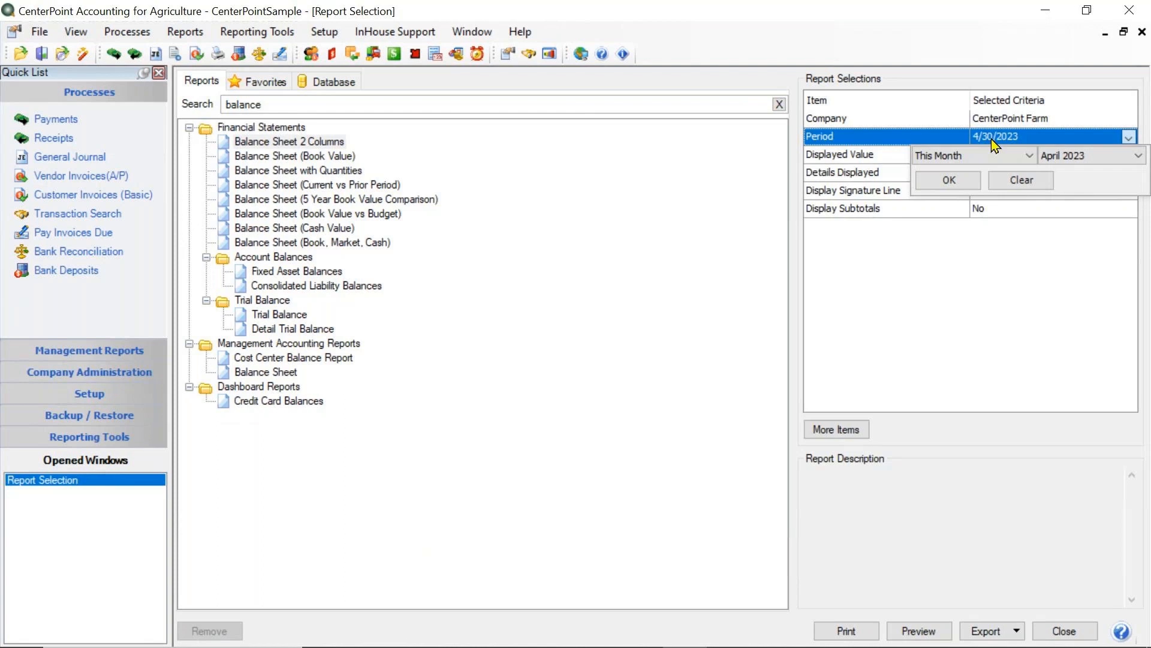
pyautogui.click(960, 160)
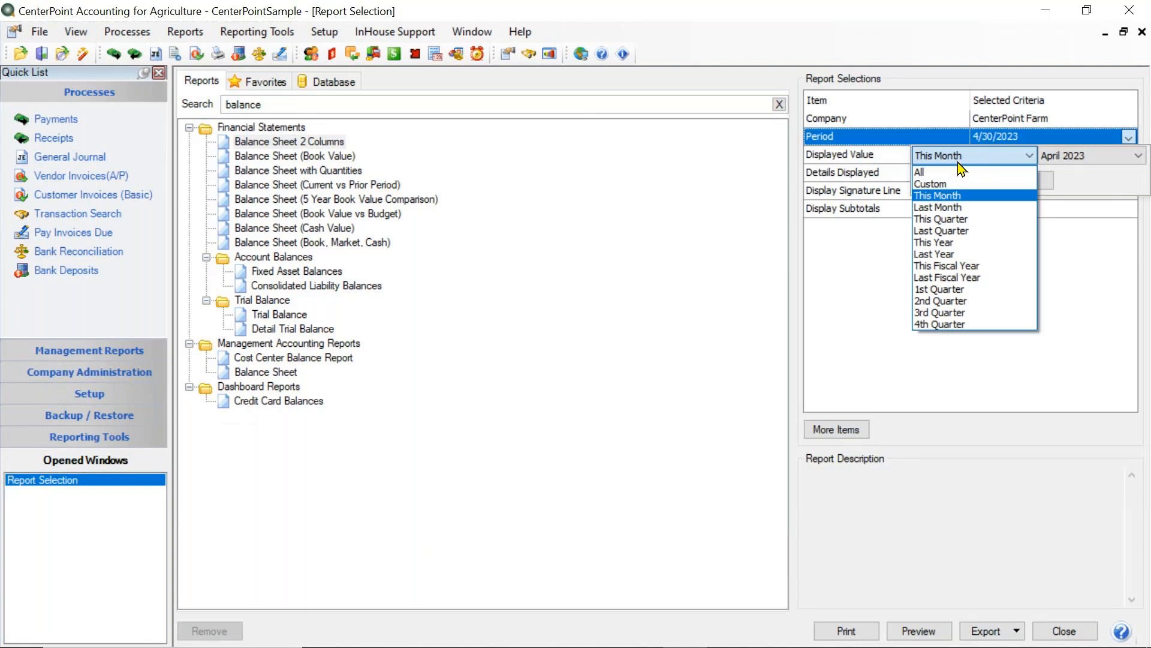
pyautogui.click(976, 194)
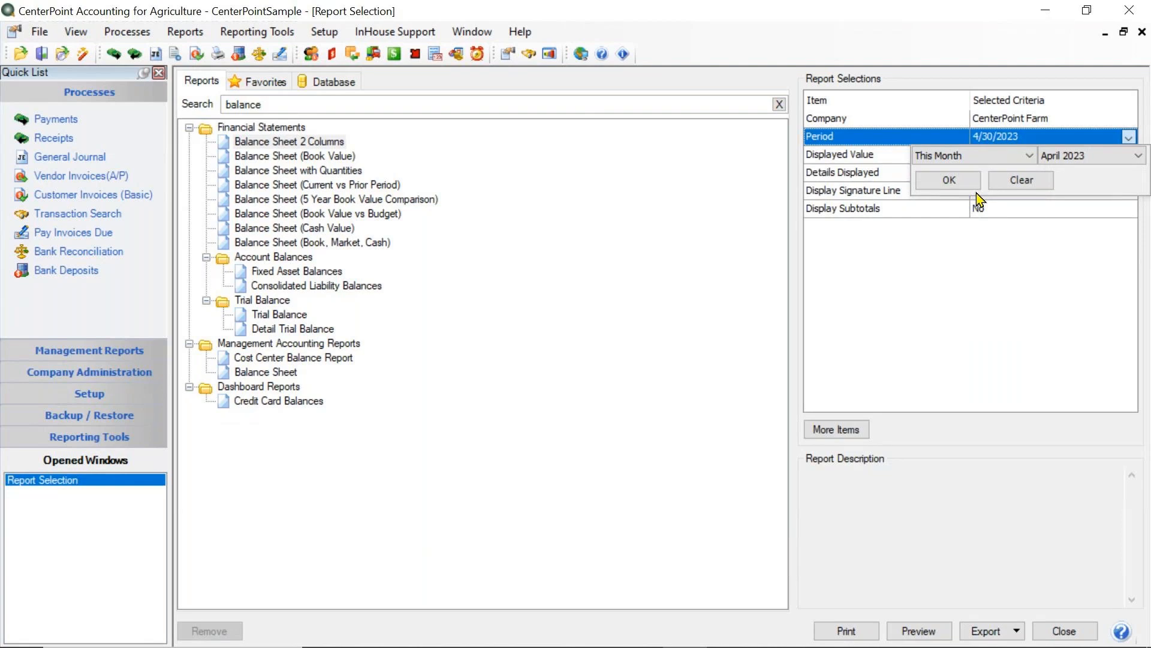
pyautogui.click(949, 180)
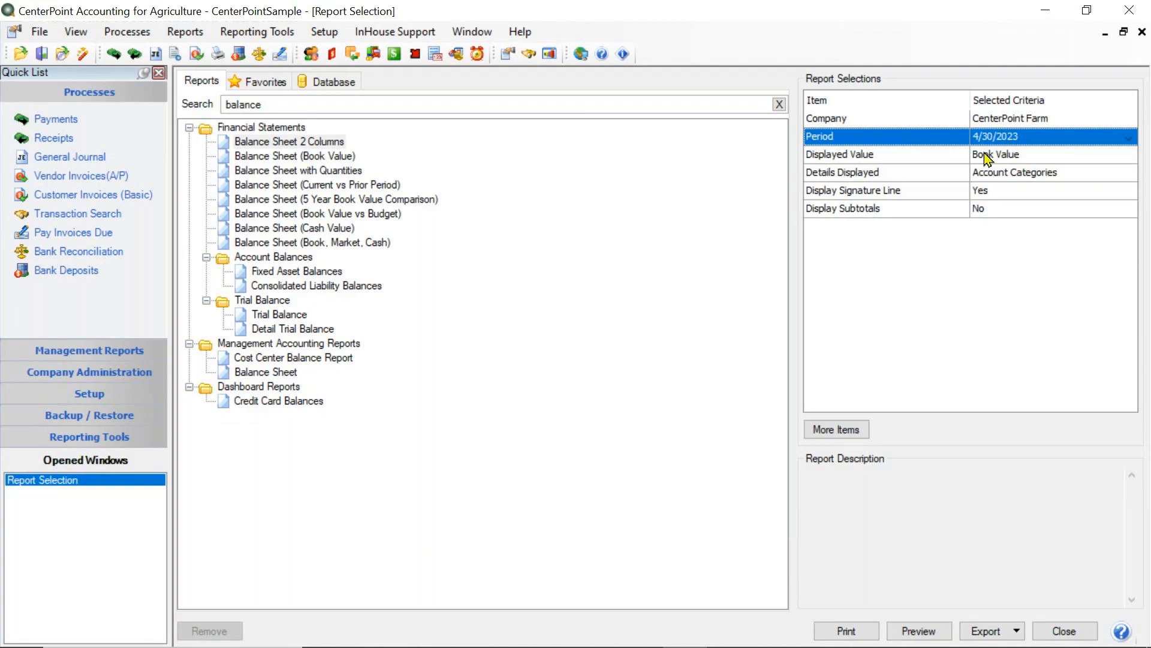
pyautogui.click(912, 631)
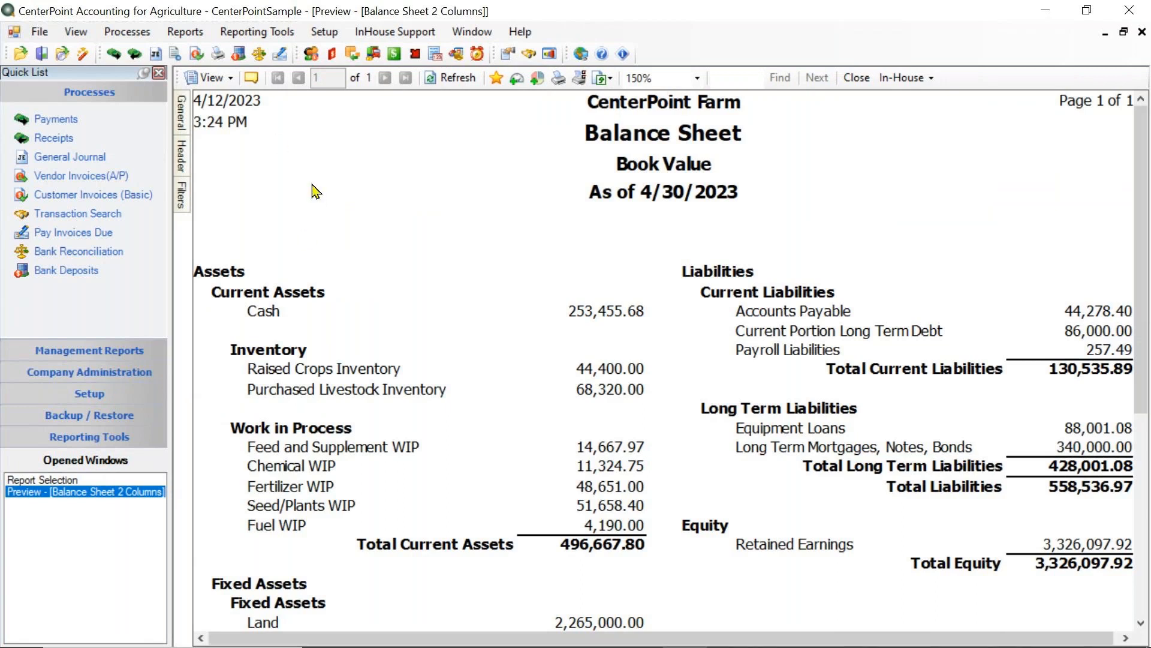
# - Save the previewed balance sheet as a favorite named "Balance Sheet for Accountant"
pyautogui.click(496, 79)
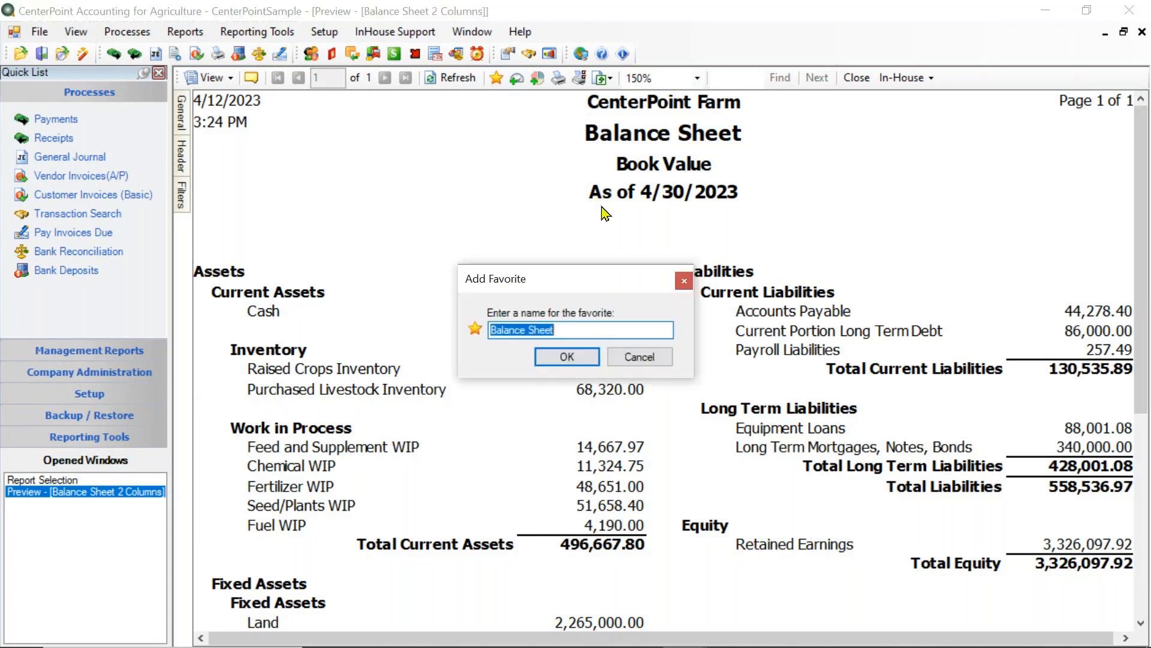
pyautogui.write('Bal')
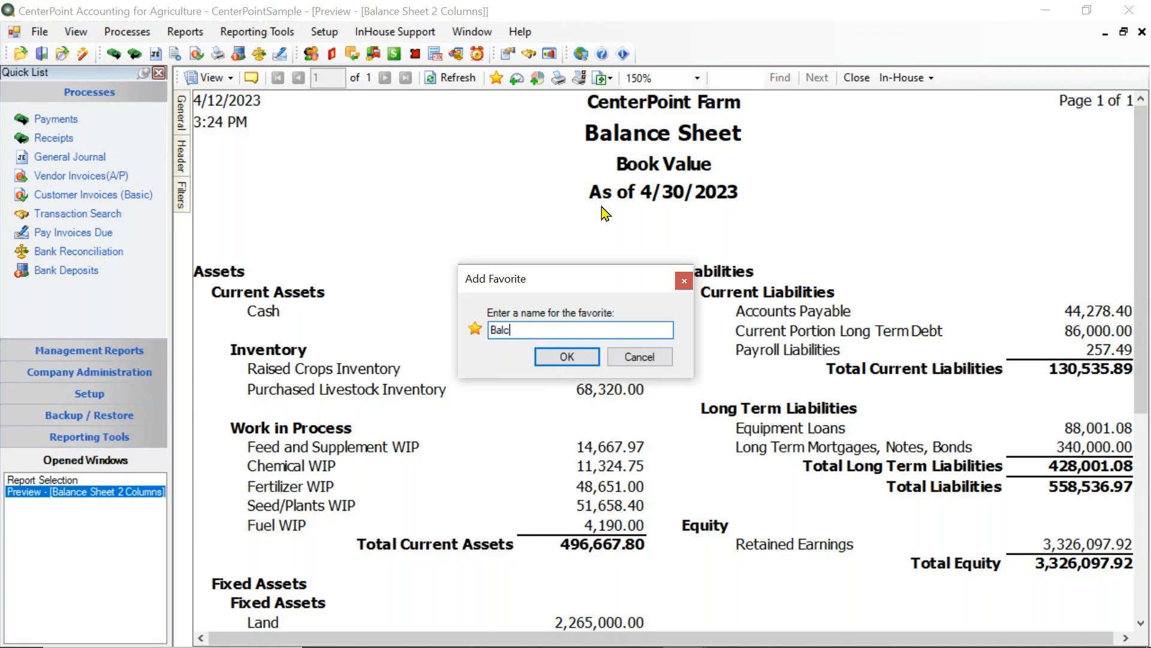
pyautogui.write('ance Sheet for Accountant')
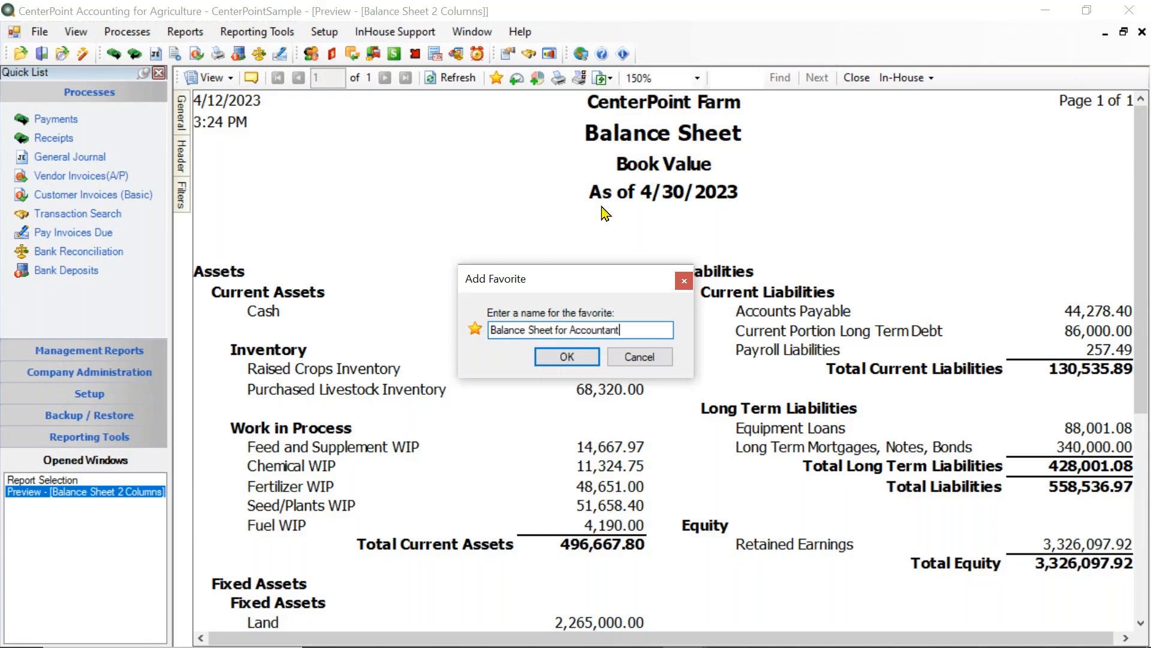
pyautogui.click(566, 357)
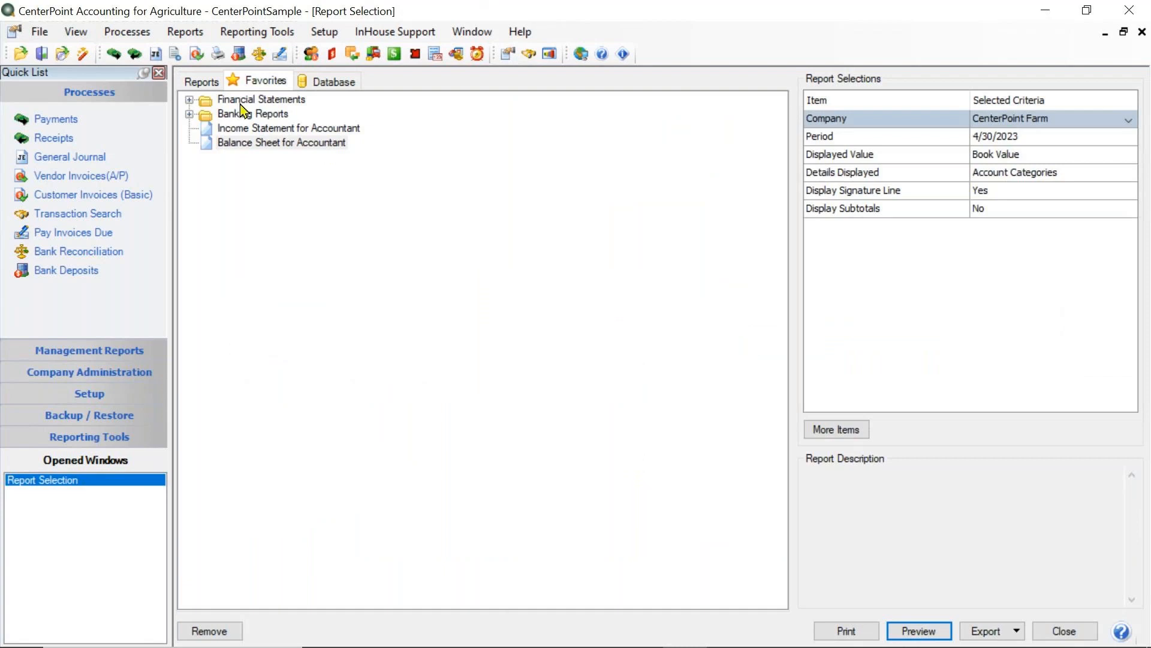
# - Search the standard reports for "general" and select the General Ledger report
pyautogui.click(195, 84)
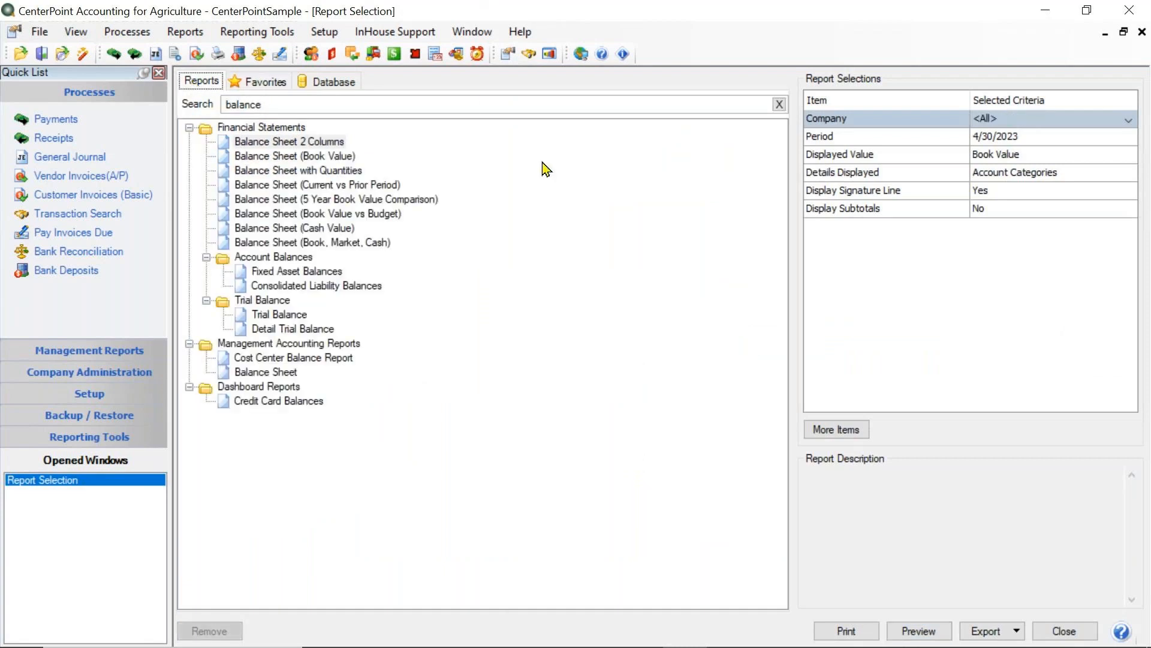
pyautogui.click(687, 109)
pyautogui.doubleClick(344, 103)
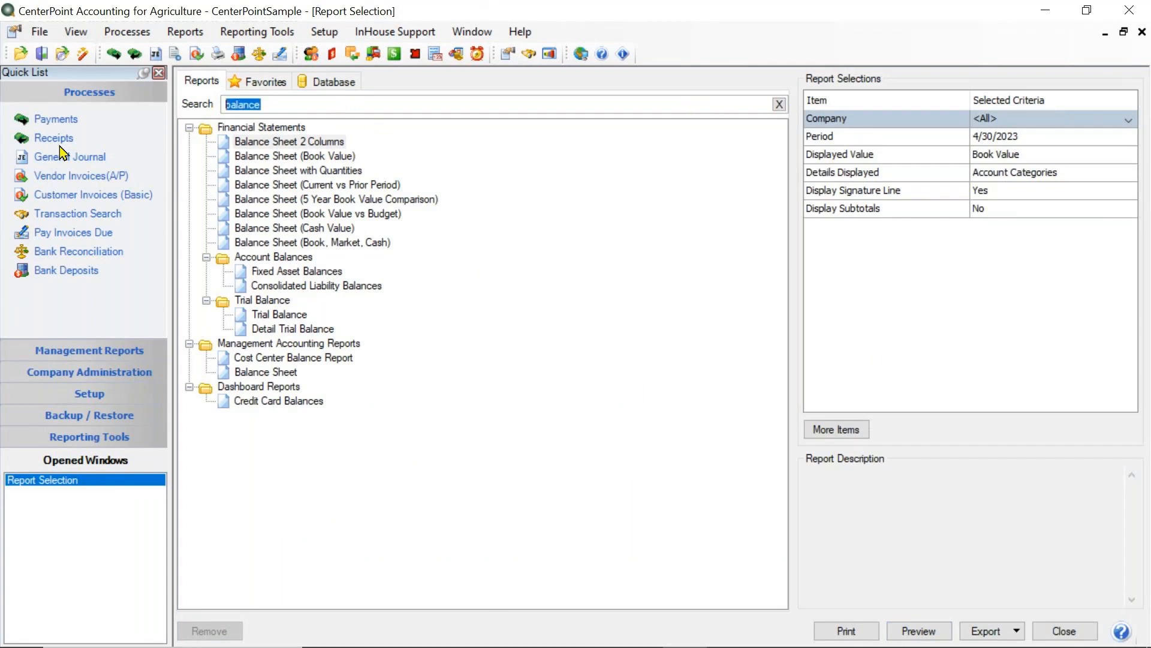
pyautogui.write('general')
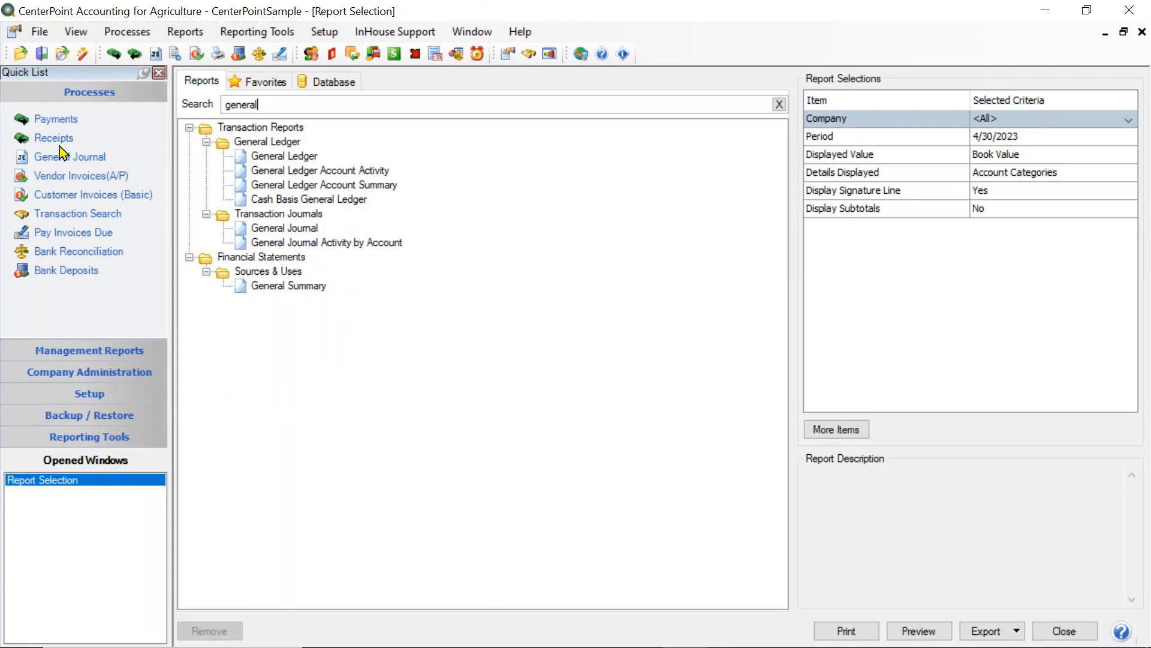
pyautogui.click(267, 157)
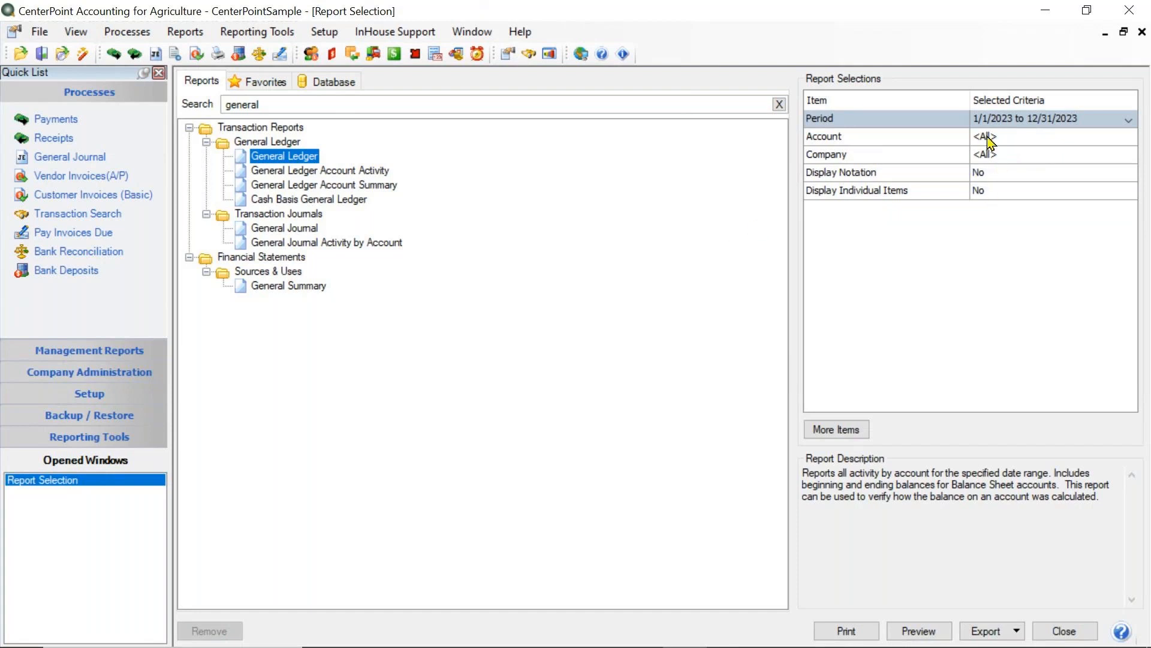
# - Set the General Ledger period to This Fiscal Year YTD, January 2023 to April 2023
pyautogui.click(988, 120)
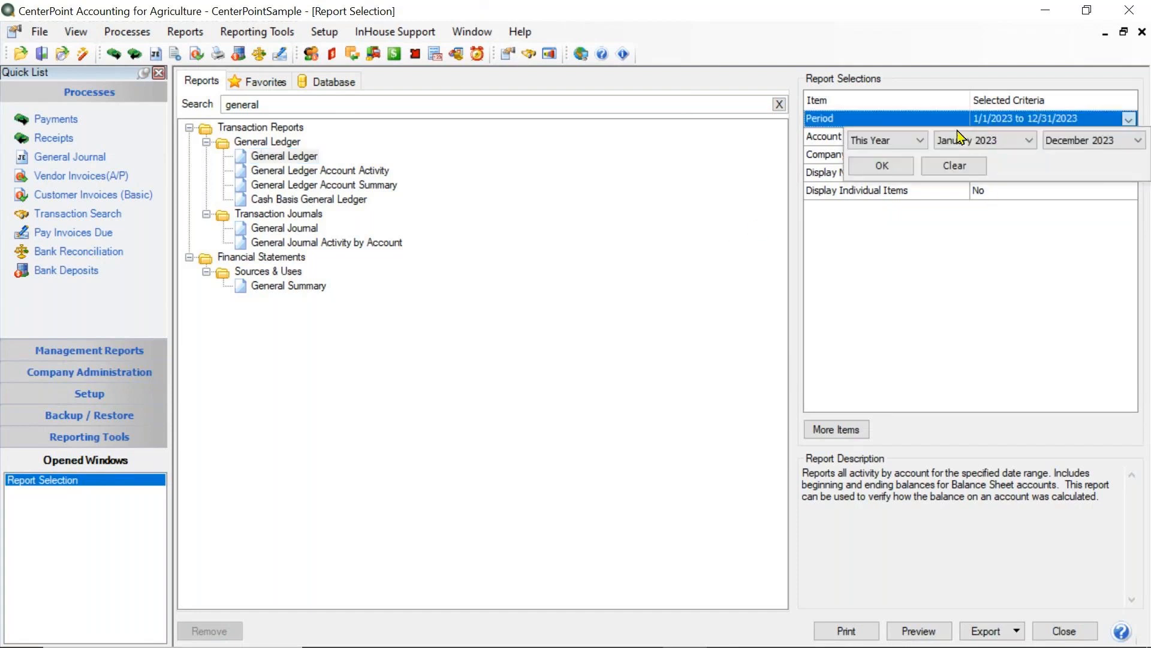
pyautogui.click(921, 142)
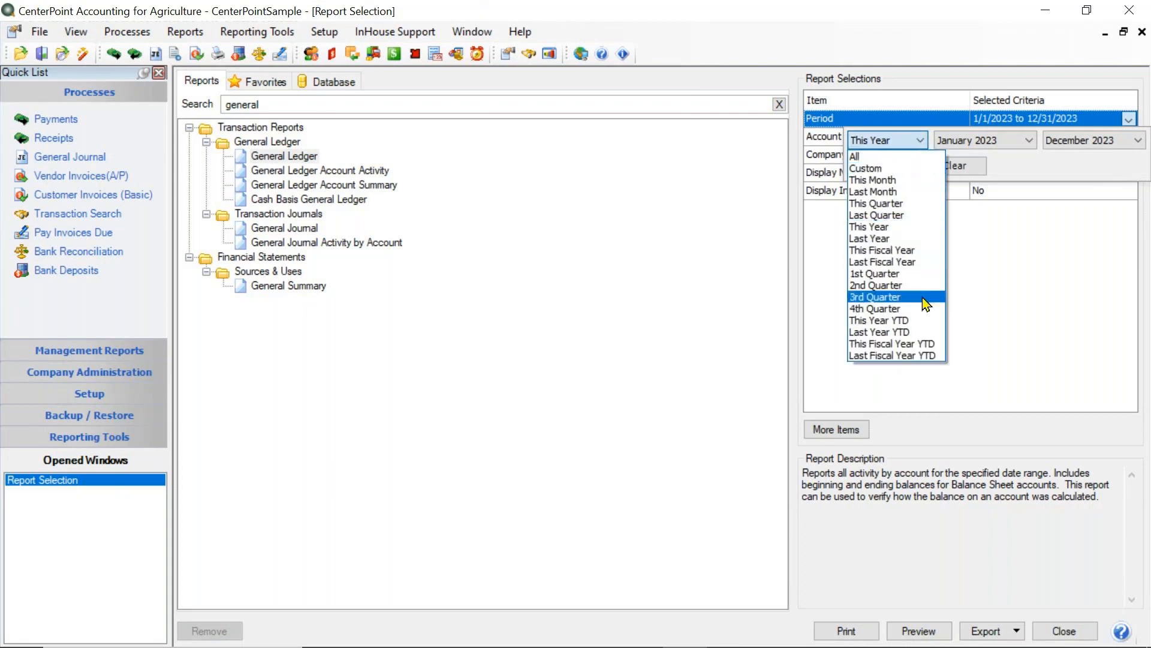
pyautogui.click(916, 342)
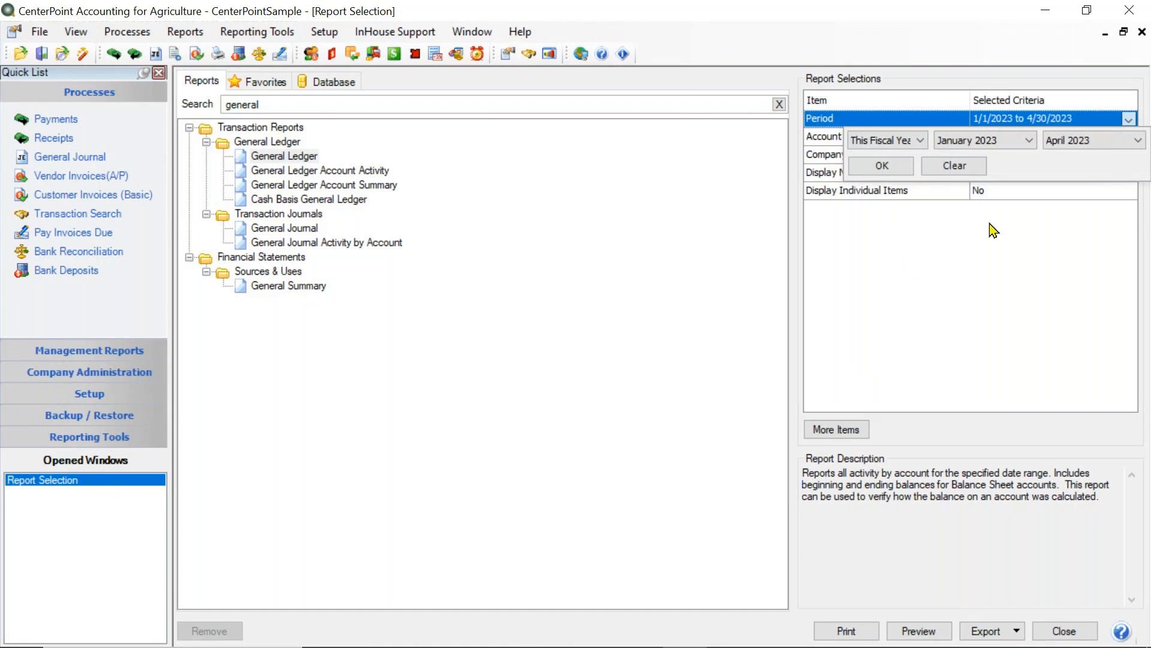
pyautogui.click(894, 170)
# - Limit the General Ledger report to the company CenterPoint Farm and preview it
pyautogui.click(985, 155)
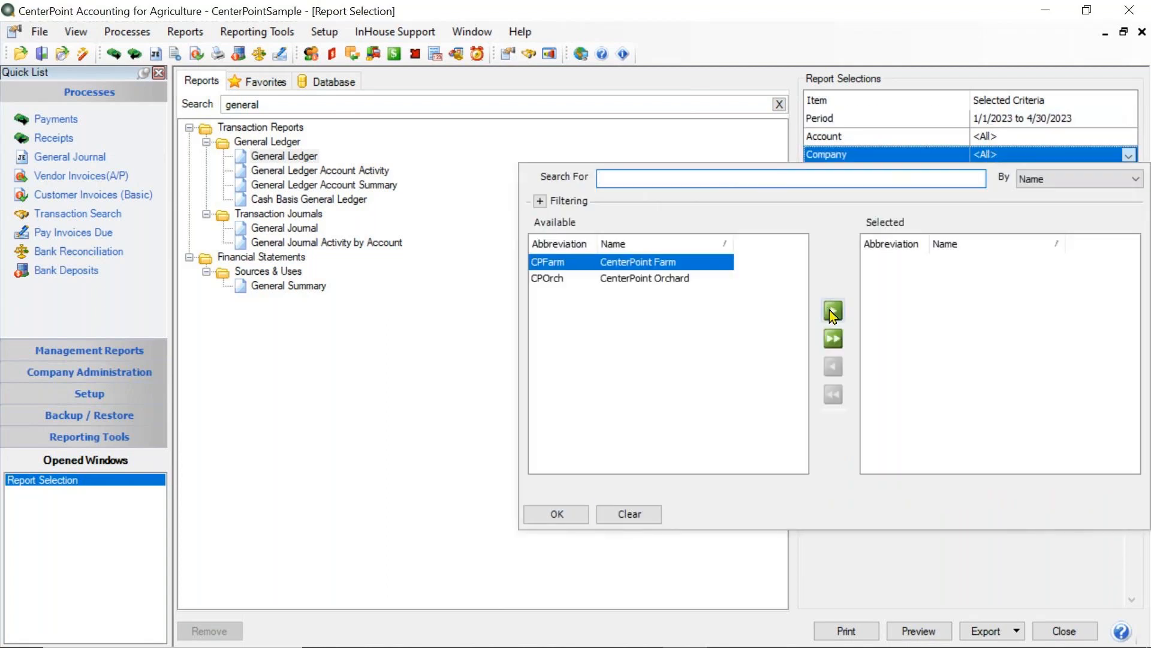
pyautogui.click(833, 310)
pyautogui.click(577, 518)
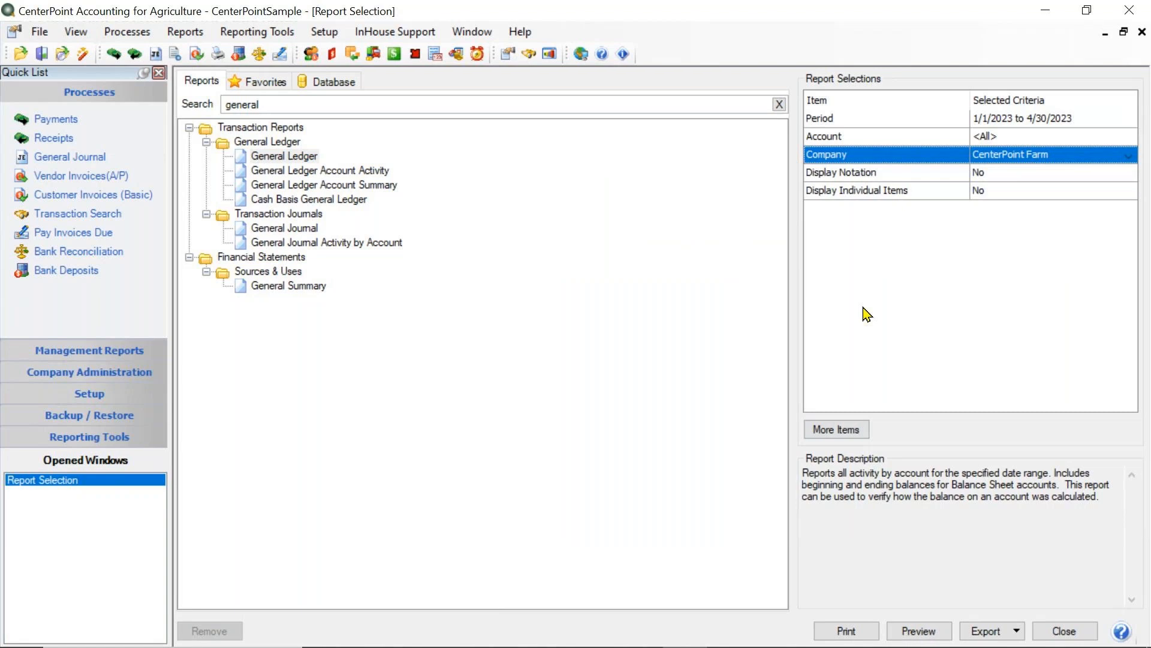
pyautogui.click(919, 633)
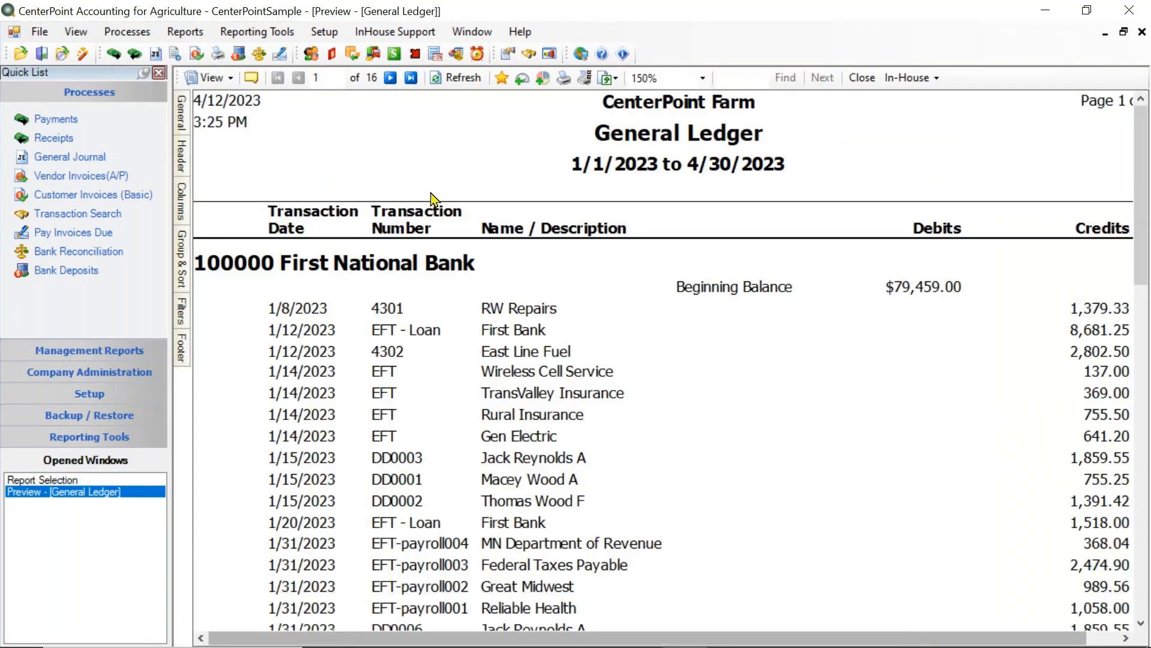
# - Save the previewed general ledger as a favorite named "General Ledger for Accountant"
pyautogui.click(501, 78)
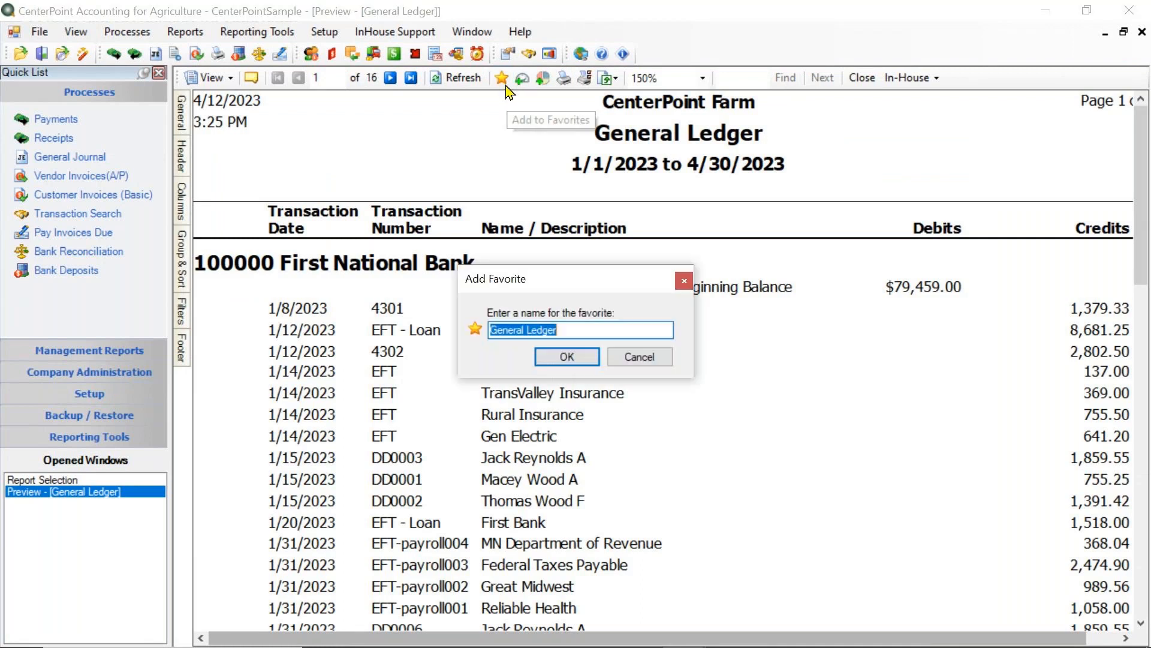
pyautogui.click(599, 331)
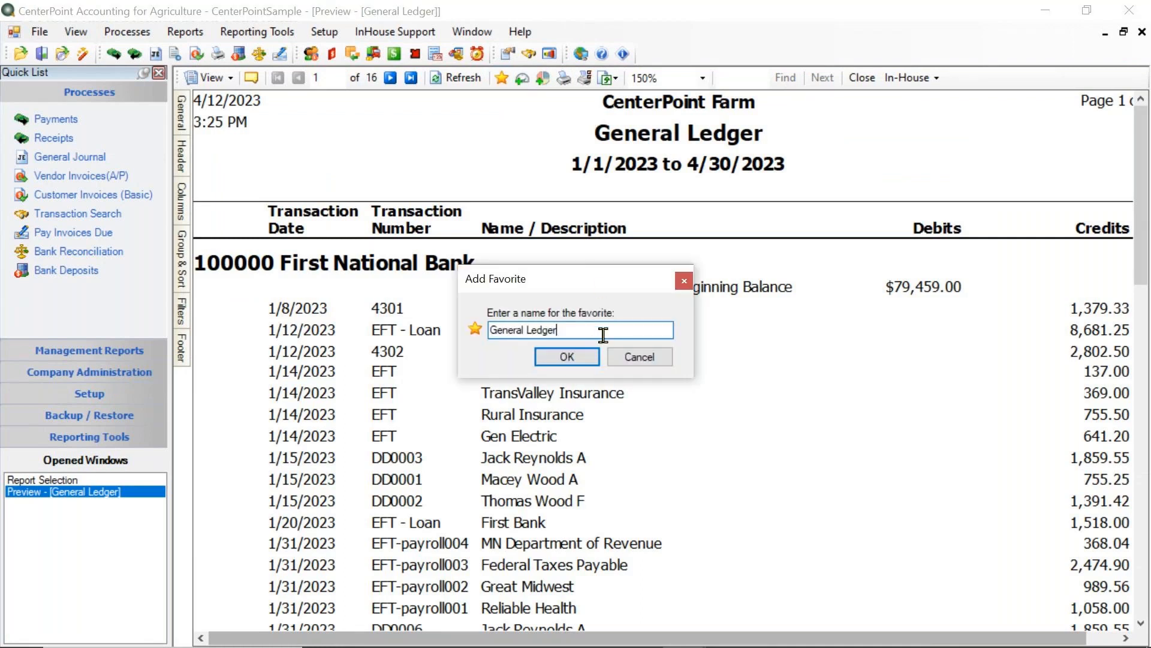
pyautogui.write('for Accountant')
pyautogui.click(586, 358)
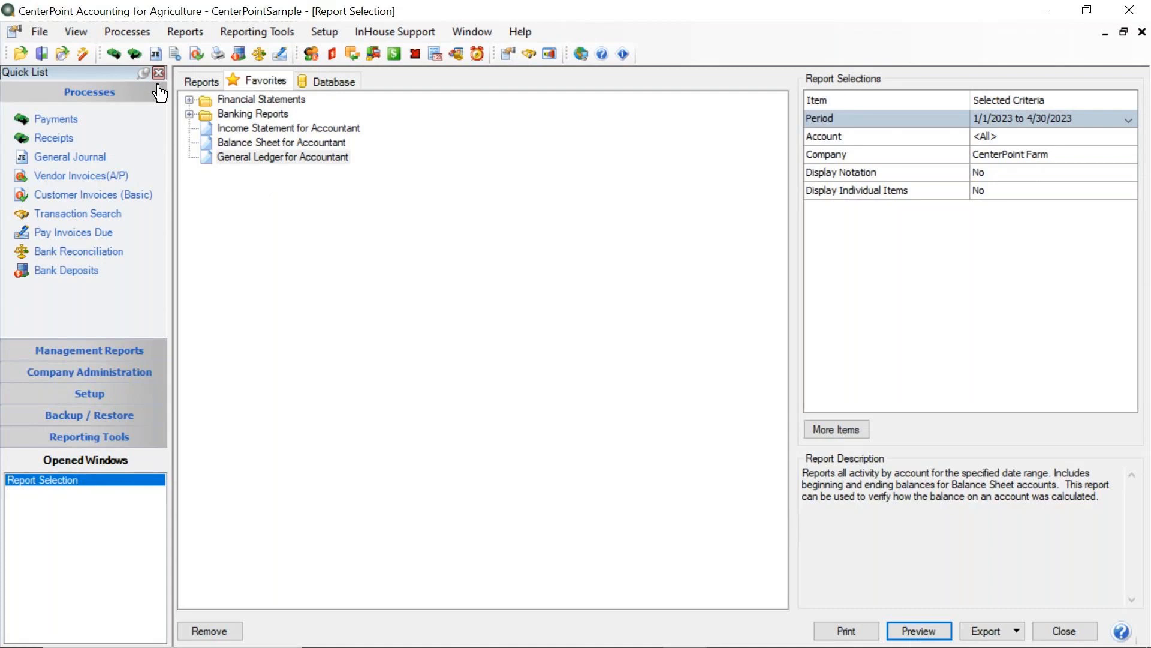
# - Clear the report search, search the standard reports for "bank" and select Bank Register
pyautogui.click(200, 85)
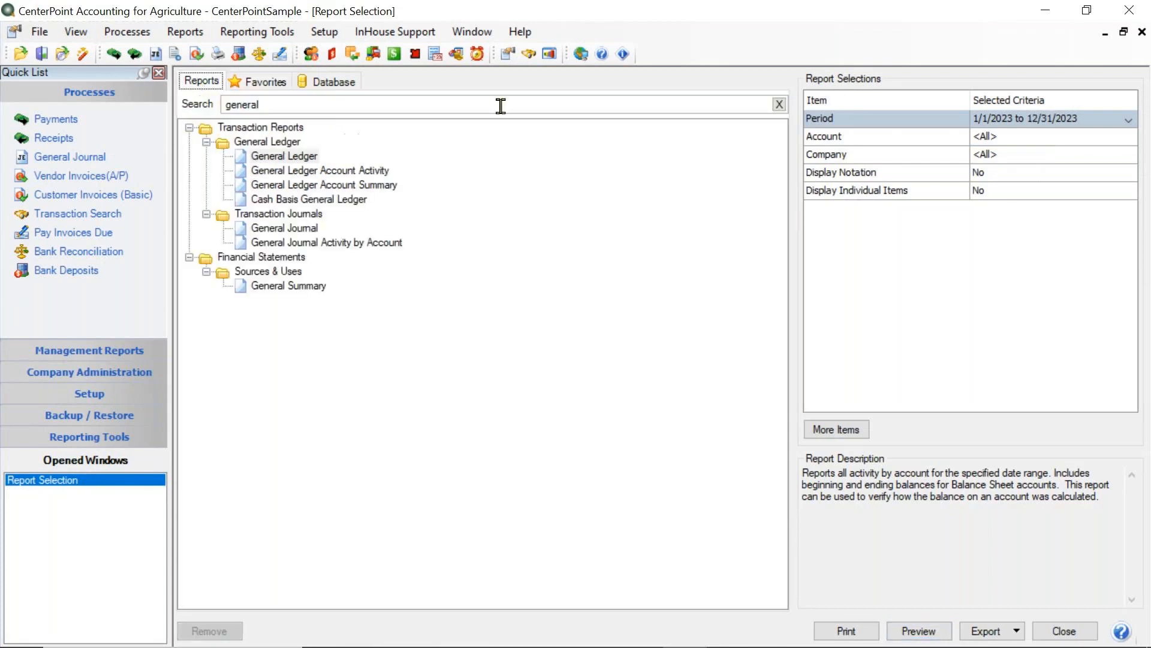
pyautogui.click(779, 104)
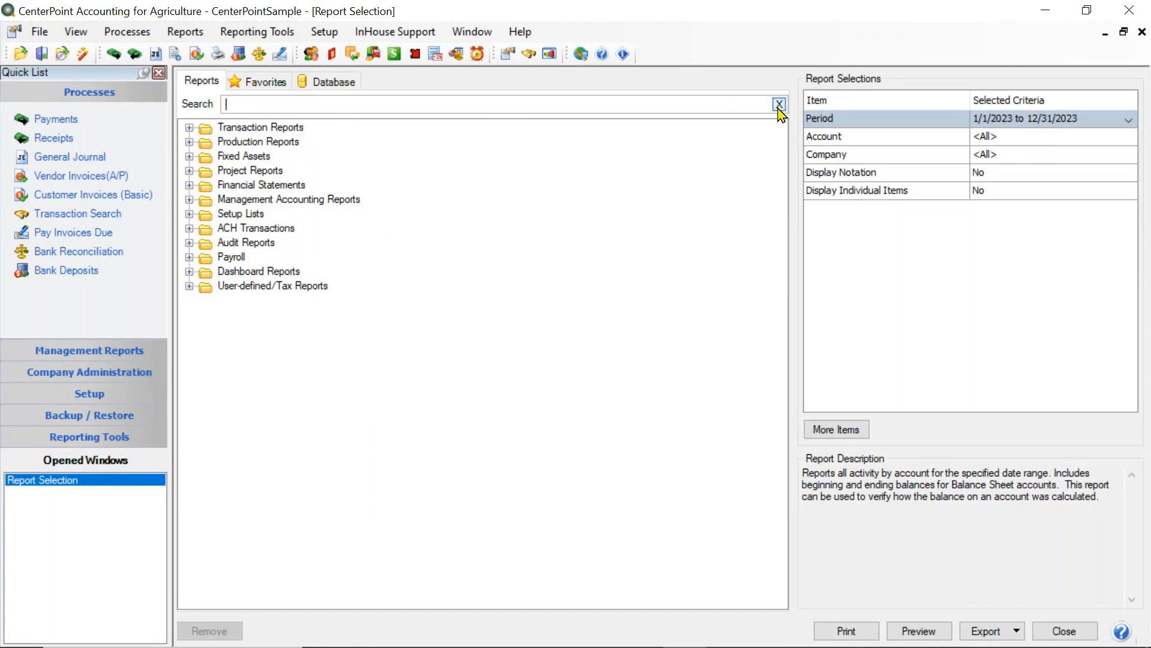
pyautogui.write('bank')
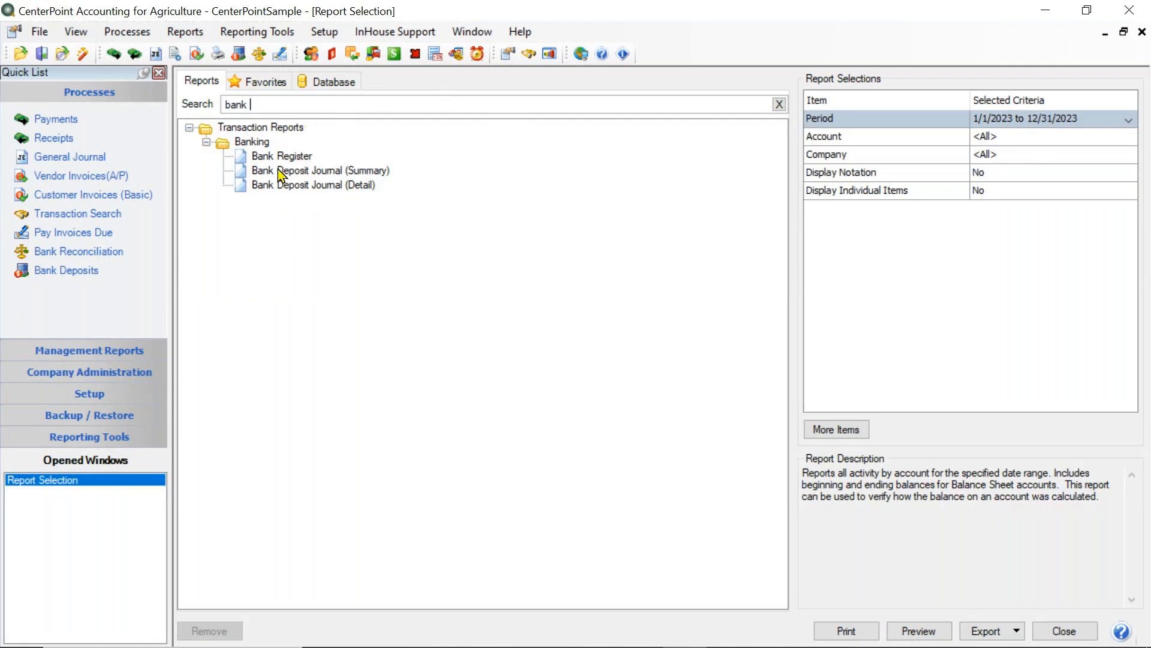
pyautogui.click(318, 157)
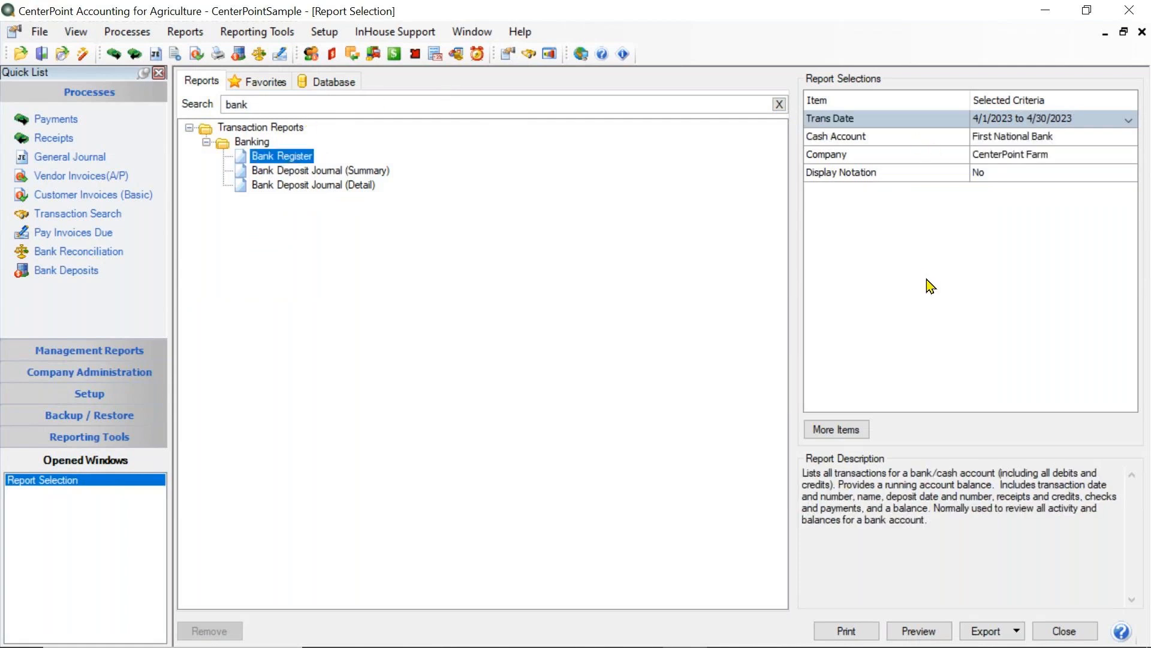
# - Set the Bank Register transaction date to This Month, 04/01/2023 to 04/30/2023
pyautogui.click(974, 118)
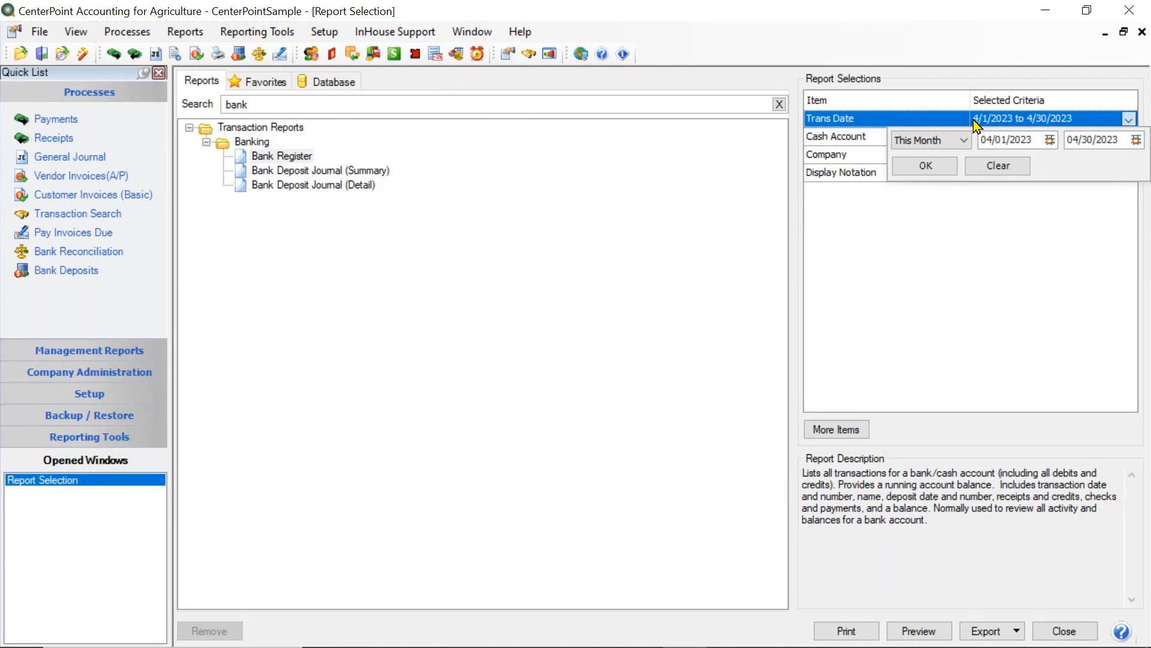
pyautogui.click(960, 142)
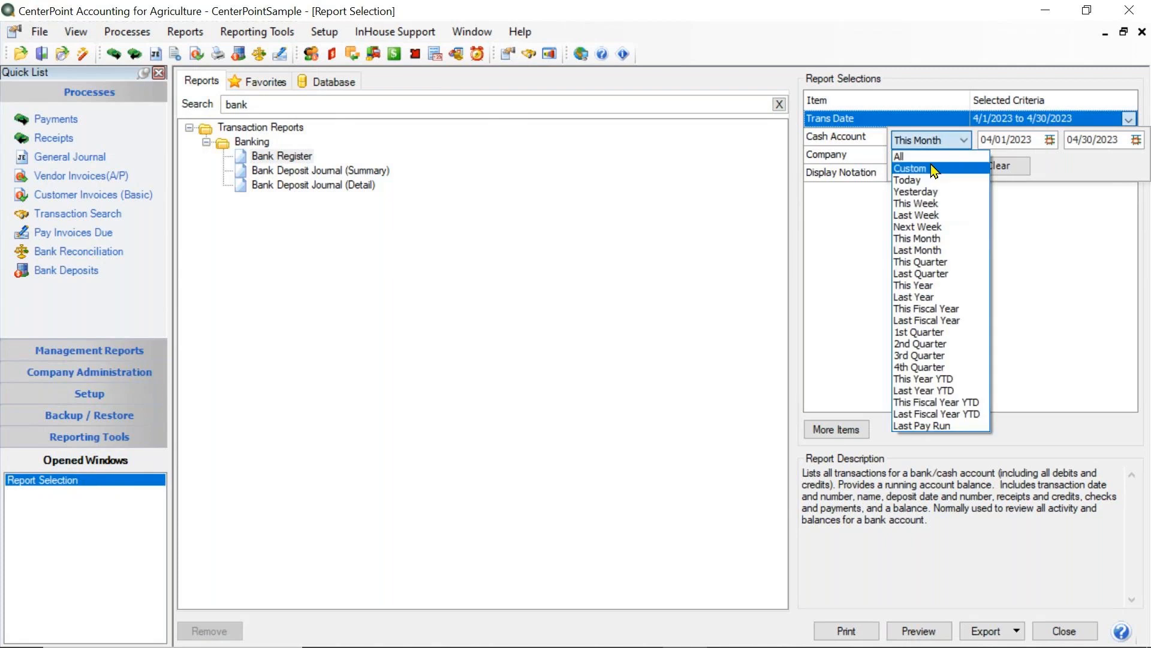
pyautogui.click(929, 240)
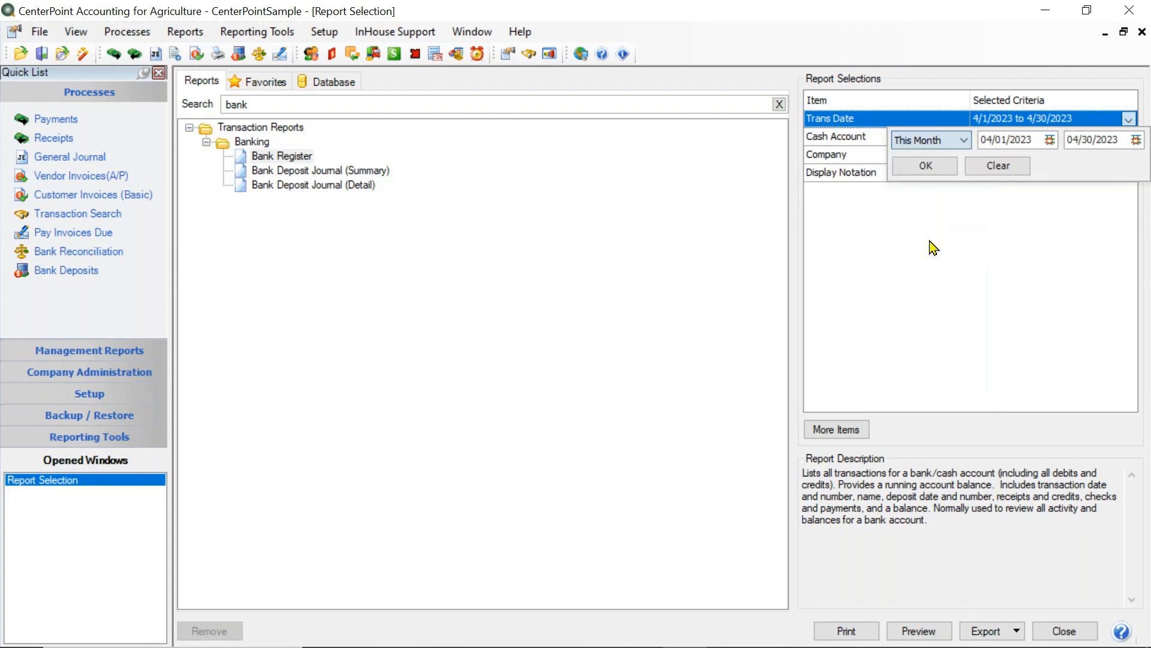
pyautogui.click(928, 167)
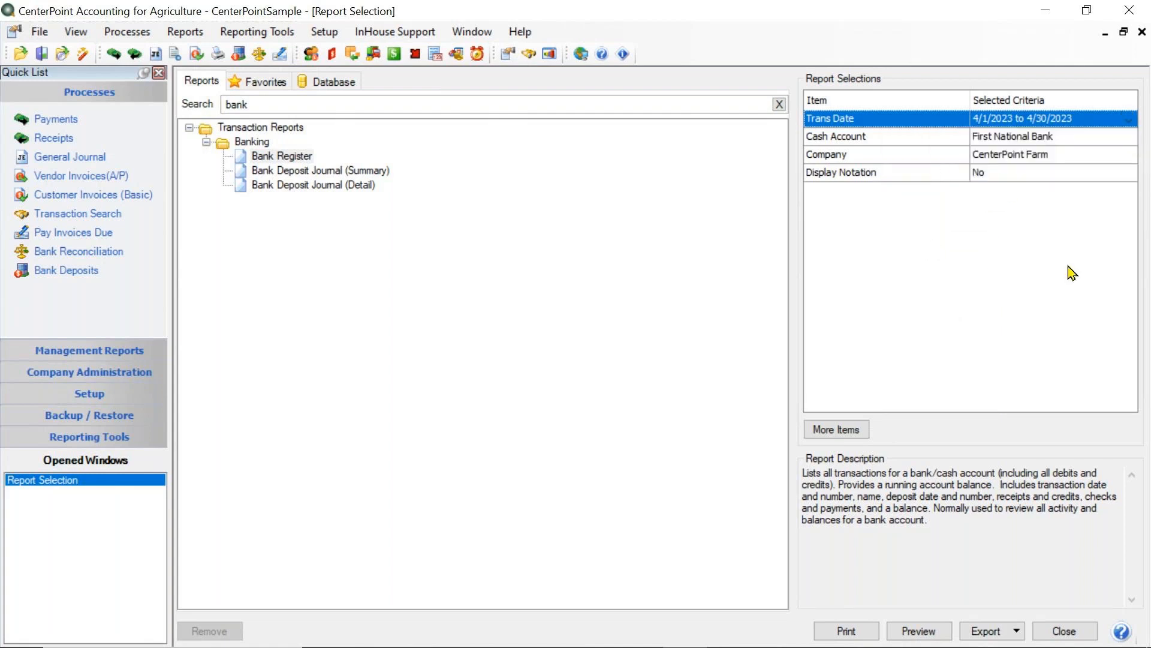
# - Confirm First National Bank as the Bank Register's cash account and preview the report
pyautogui.click(1025, 140)
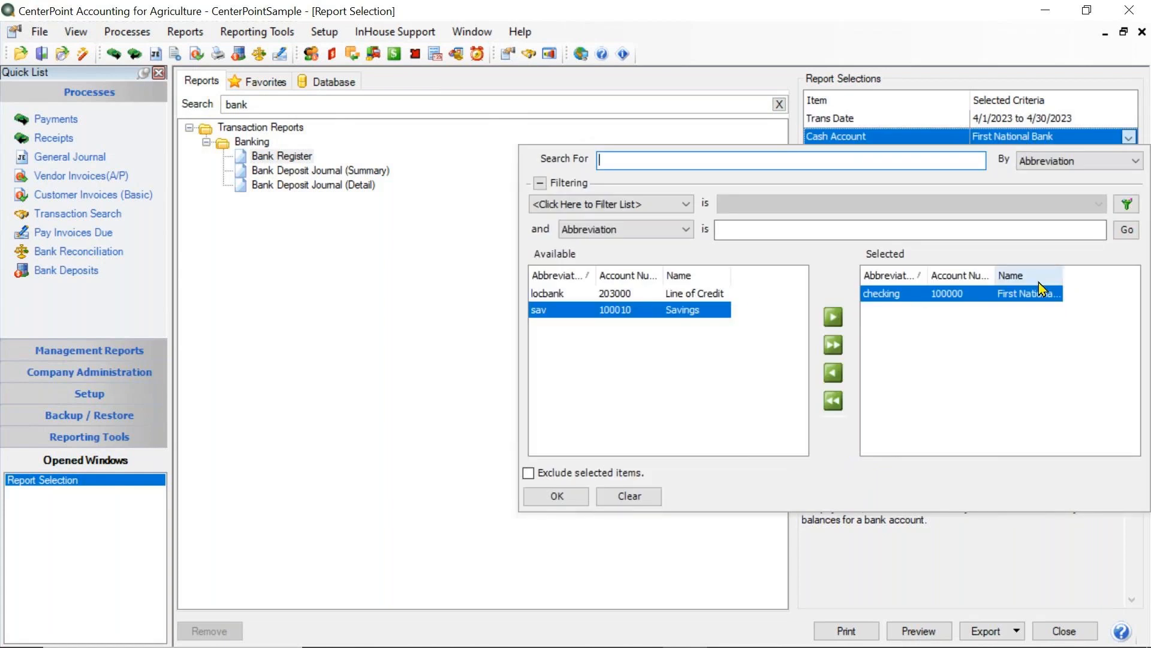
pyautogui.click(538, 496)
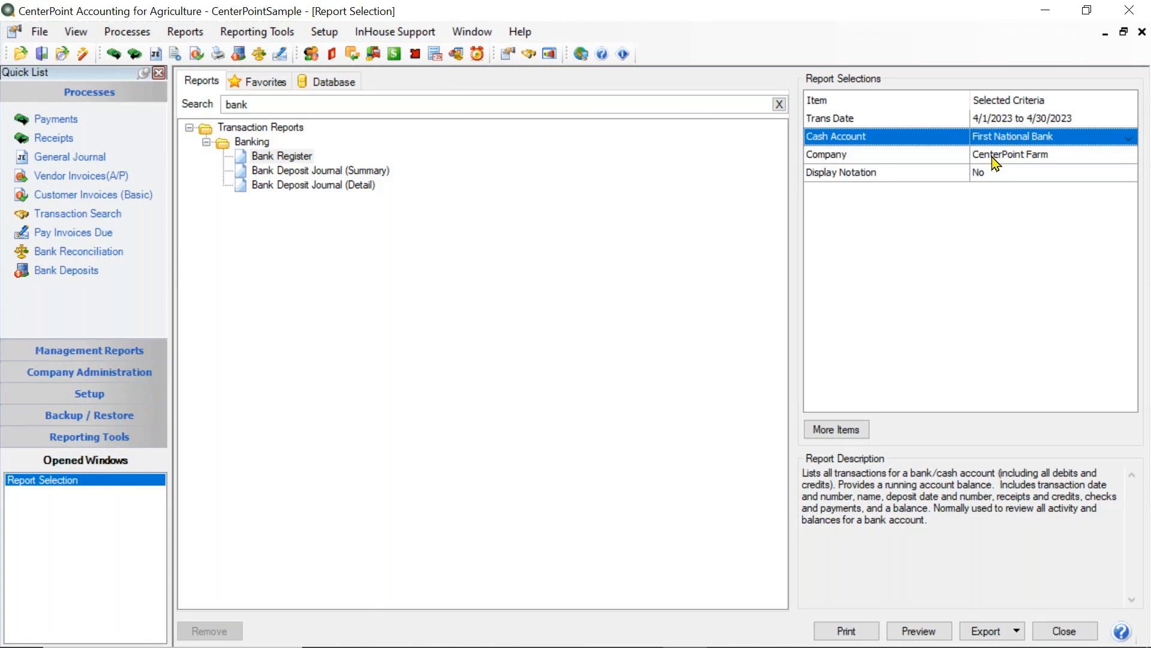
pyautogui.click(932, 633)
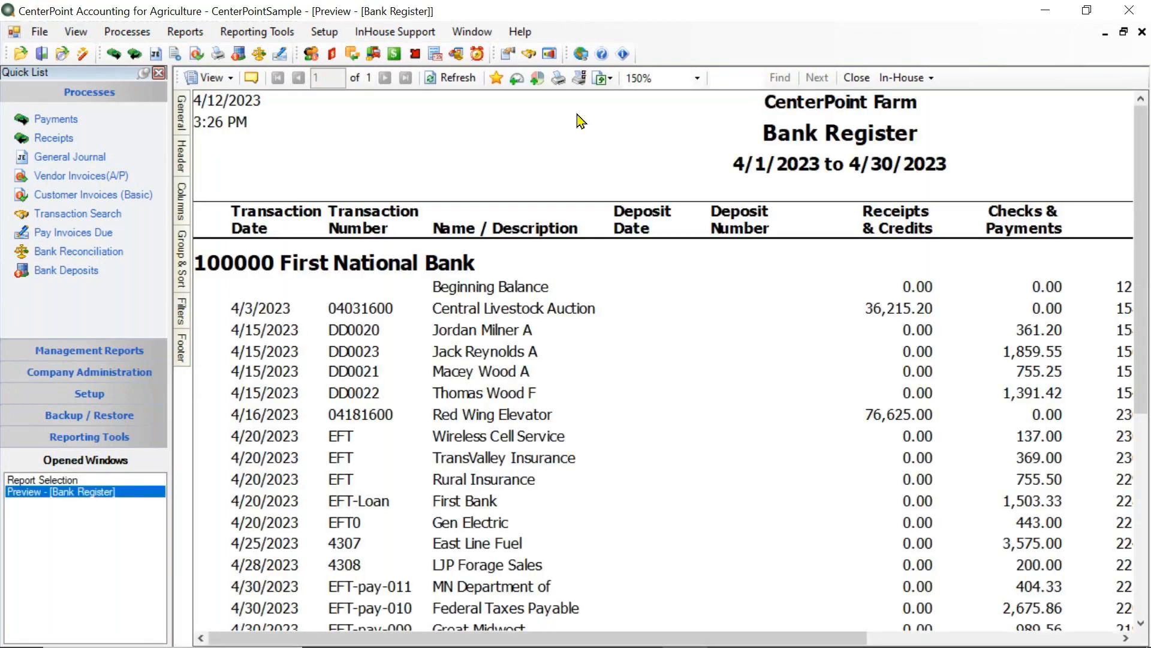
# - Save the previewed bank register as a favorite named "Bank Register for Accountant"
pyautogui.click(495, 79)
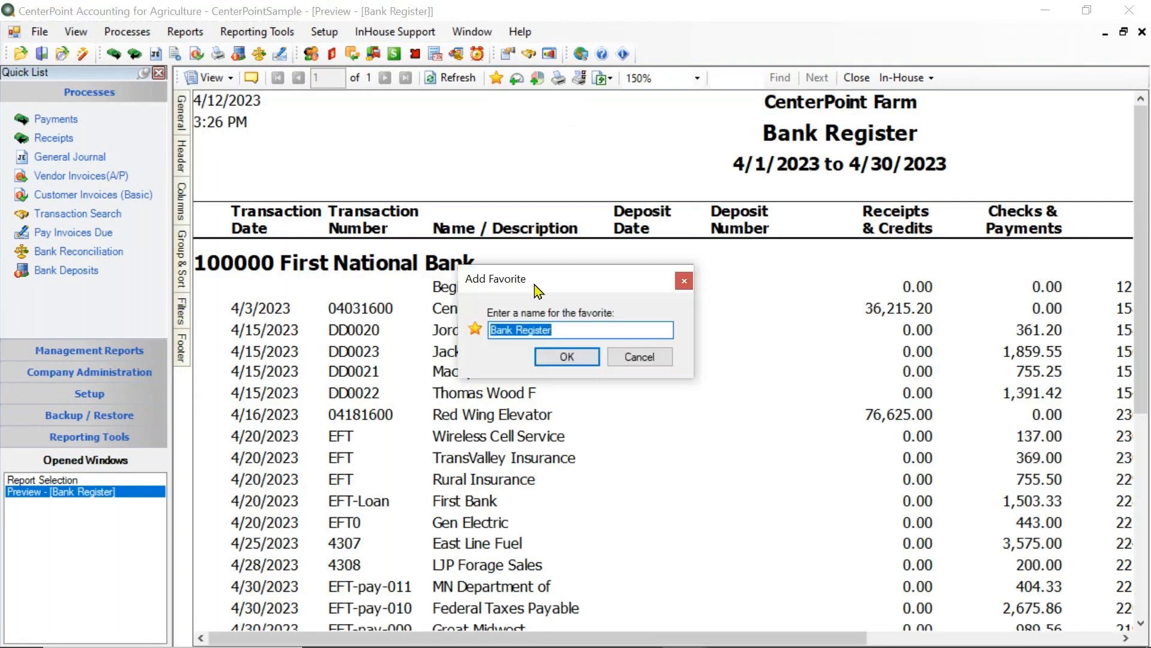
pyautogui.click(580, 329)
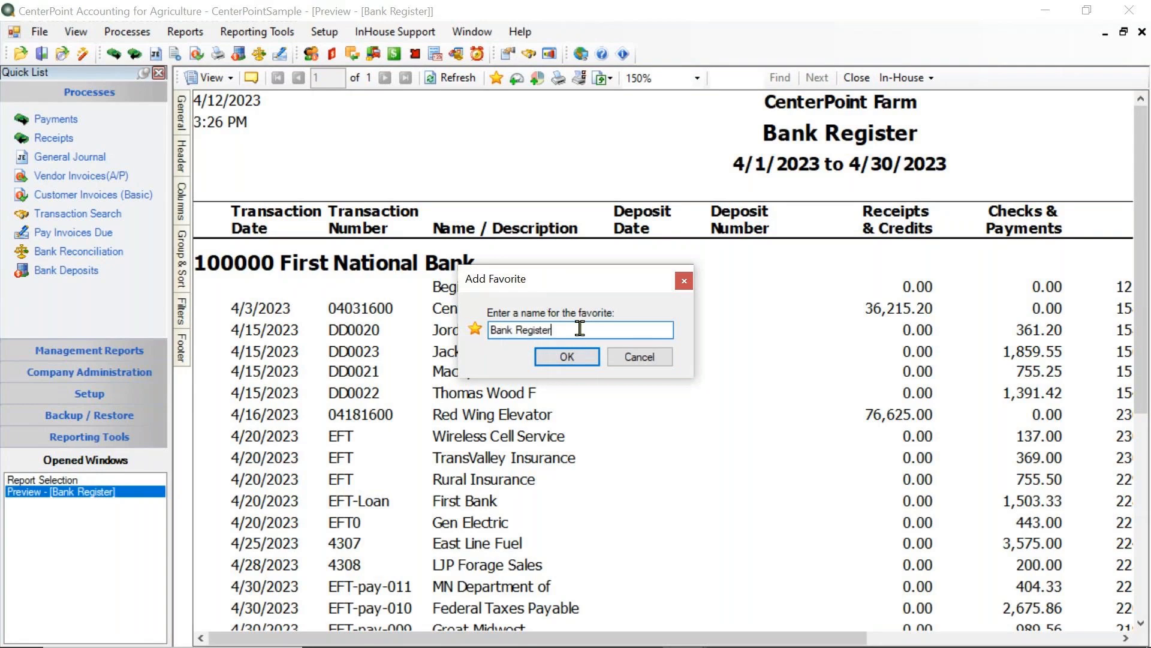
pyautogui.write('for Accountant')
pyautogui.press('Return')
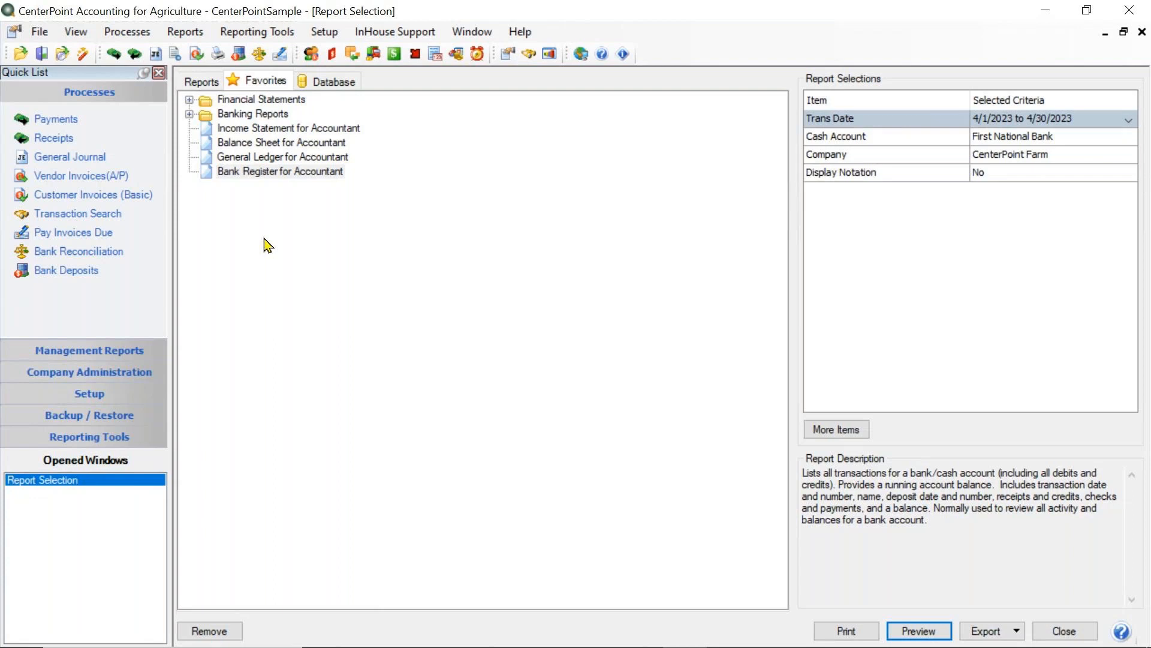
# - Create a new favorites folder named "Monthly Reports for Accountant"
pyautogui.rightClick(305, 279)
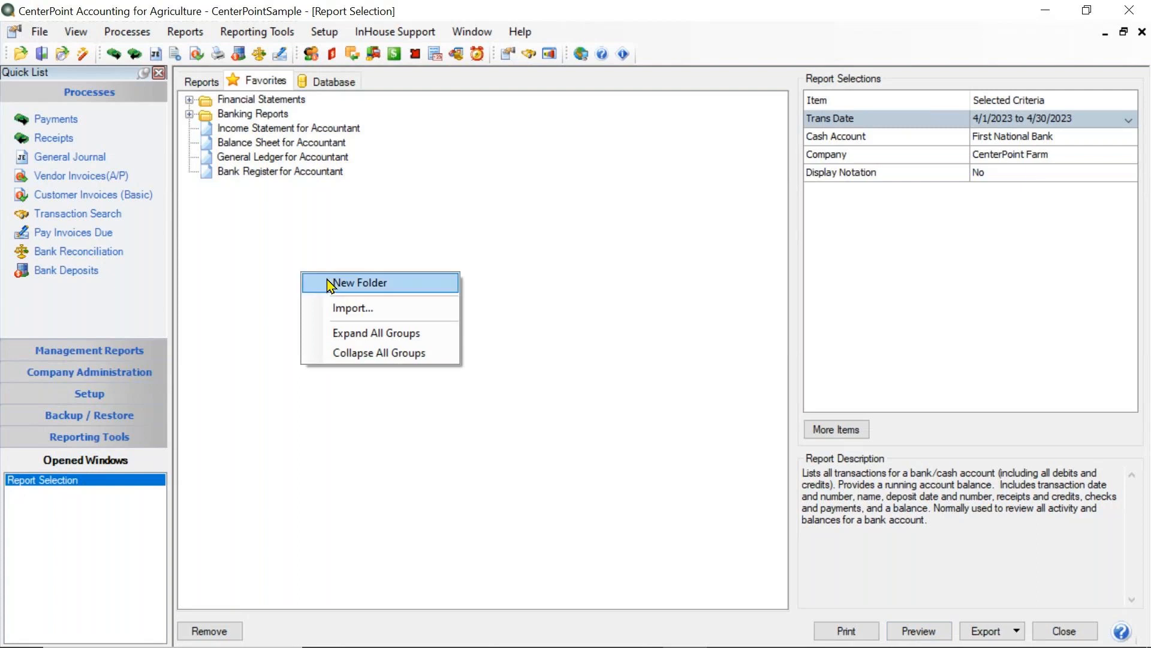
pyautogui.click(394, 281)
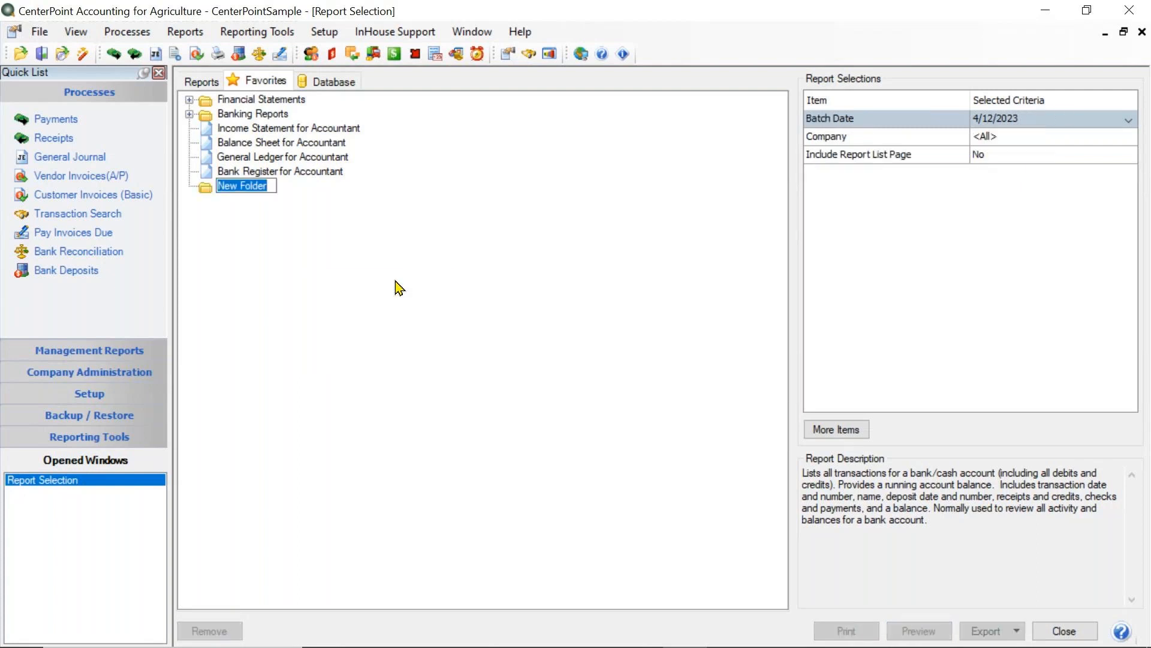
pyautogui.write('Monthly ')
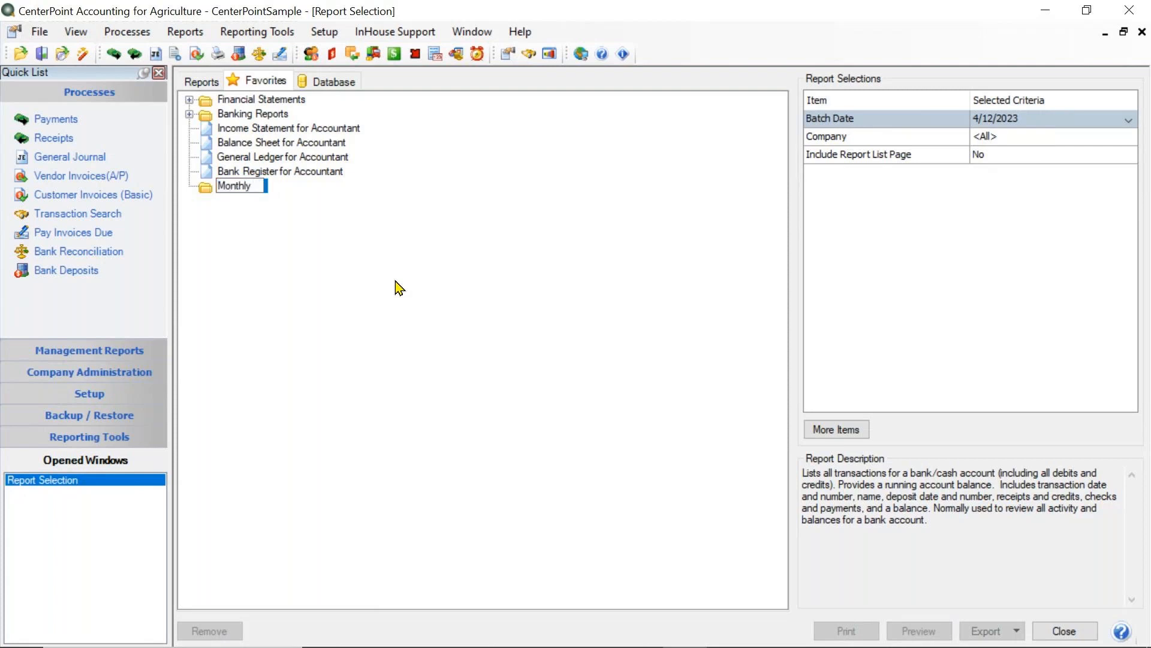
pyautogui.write('Reports for Accountant')
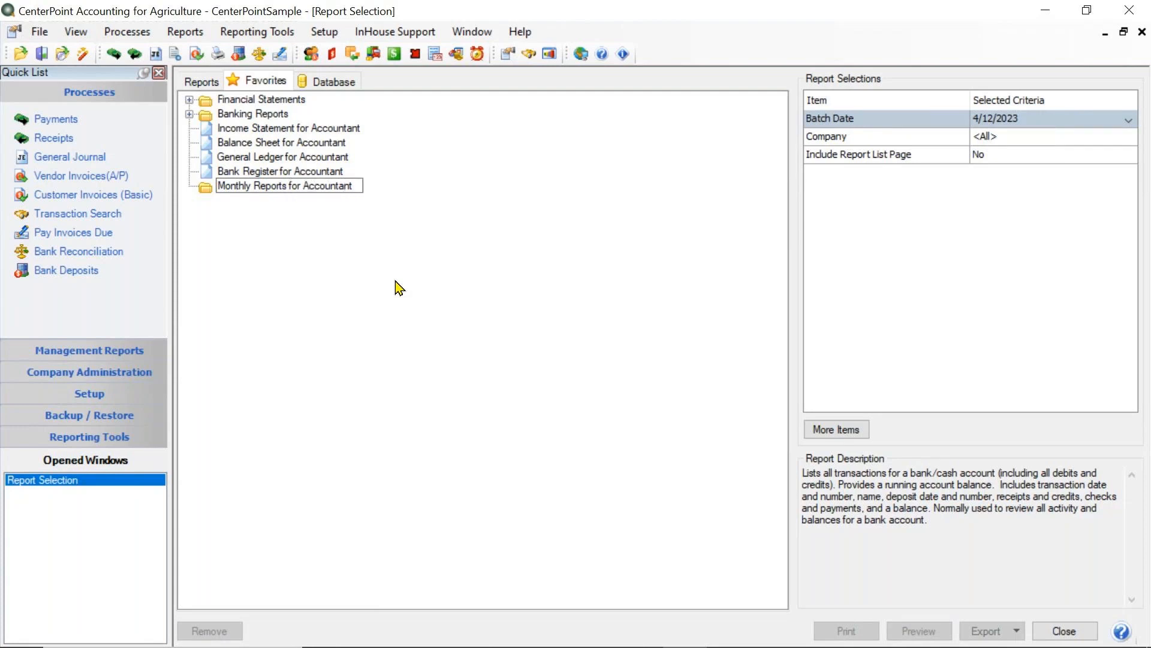
pyautogui.press('Return')
# - Move the income statement, balance sheet, general ledger and bank register favorites into the Monthly Reports for Accountant folder
pyautogui.moveTo(330, 132); pyautogui.dragTo(302, 183)
pyautogui.moveTo(282, 142); pyautogui.dragTo(297, 187)
pyautogui.moveTo(277, 128); pyautogui.dragTo(276, 186)
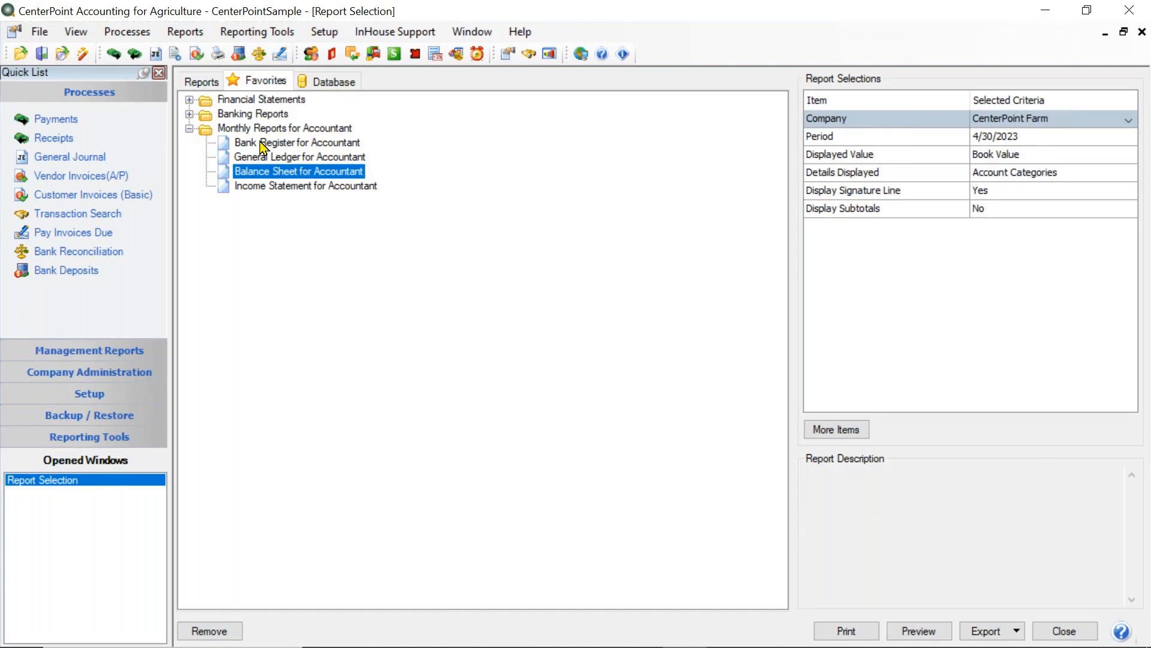
# - Reorder the Monthly Reports for Accountant folder so the income statement comes first and the balance sheet second
pyautogui.click(240, 190)
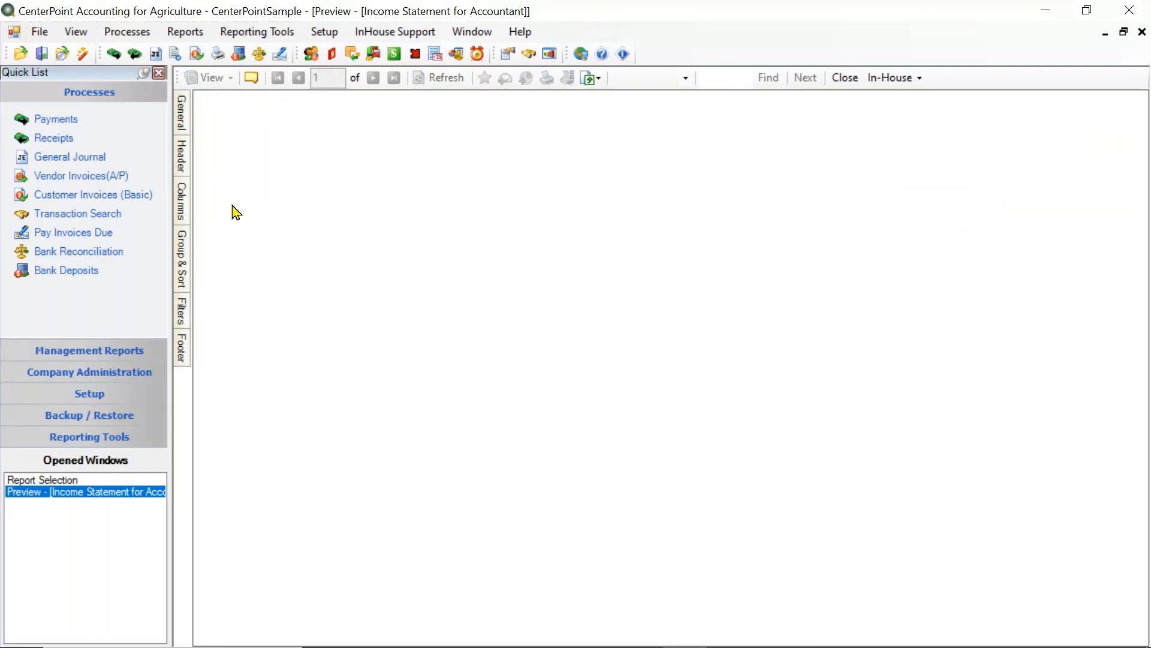
pyautogui.click(856, 79)
pyautogui.click(224, 172)
pyautogui.moveTo(221, 166); pyautogui.dragTo(228, 140)
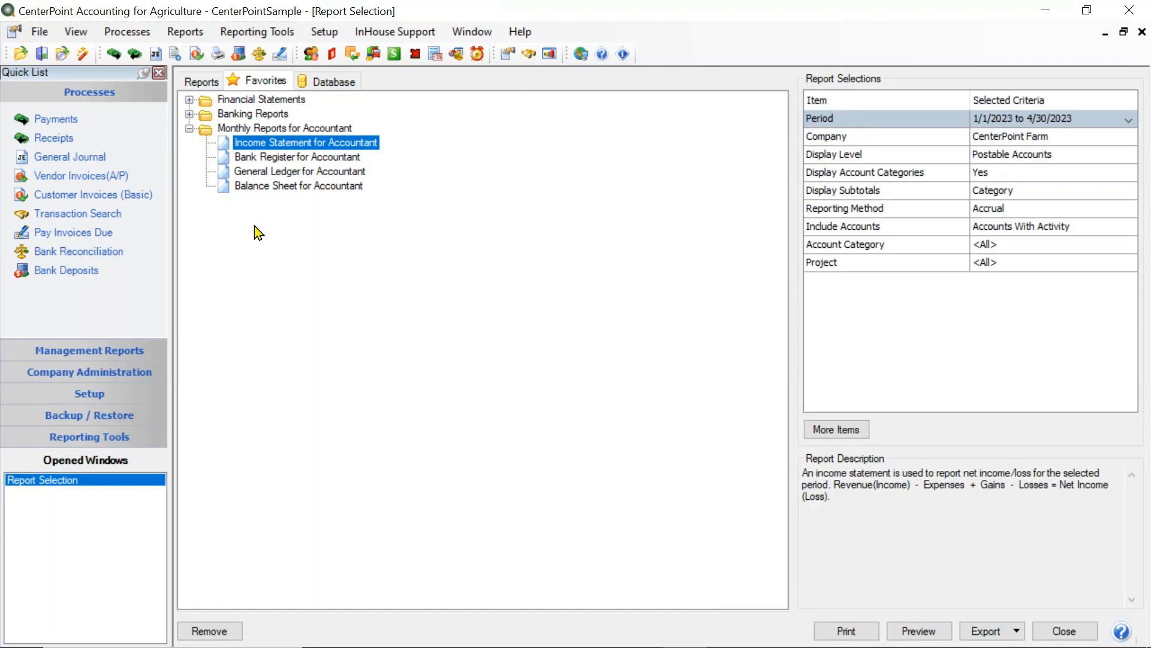
pyautogui.click(228, 188)
pyautogui.moveTo(229, 188); pyautogui.dragTo(233, 156)
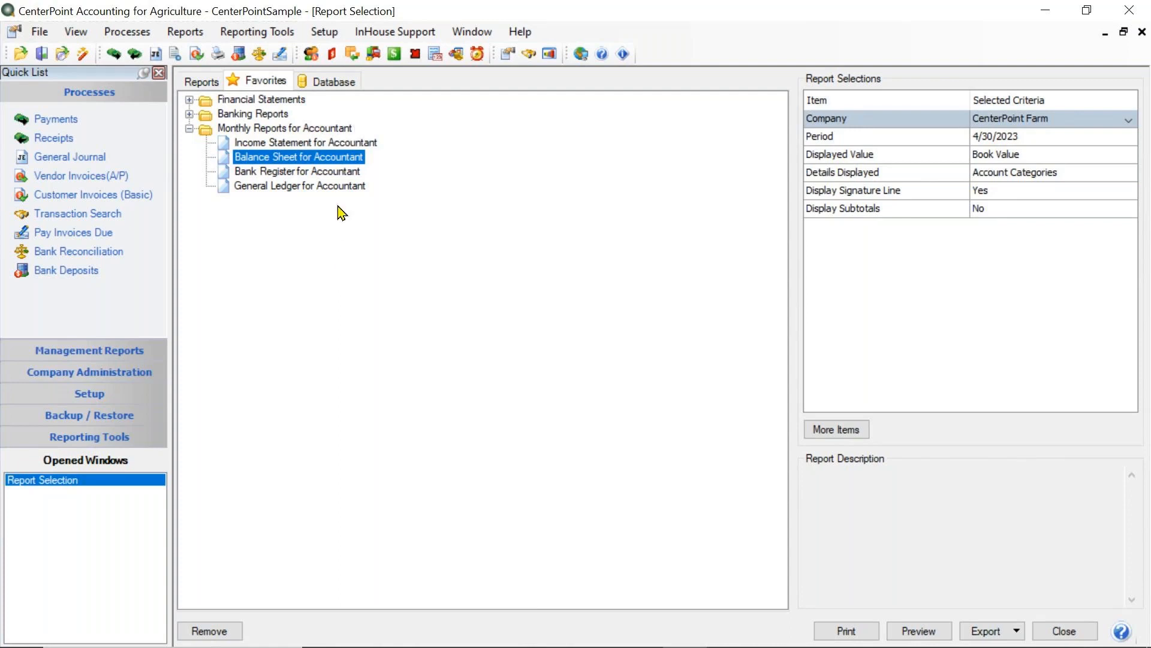
# - Set the batch date for the Monthly Reports for Accountant folder to 03/31/2023
pyautogui.click(244, 129)
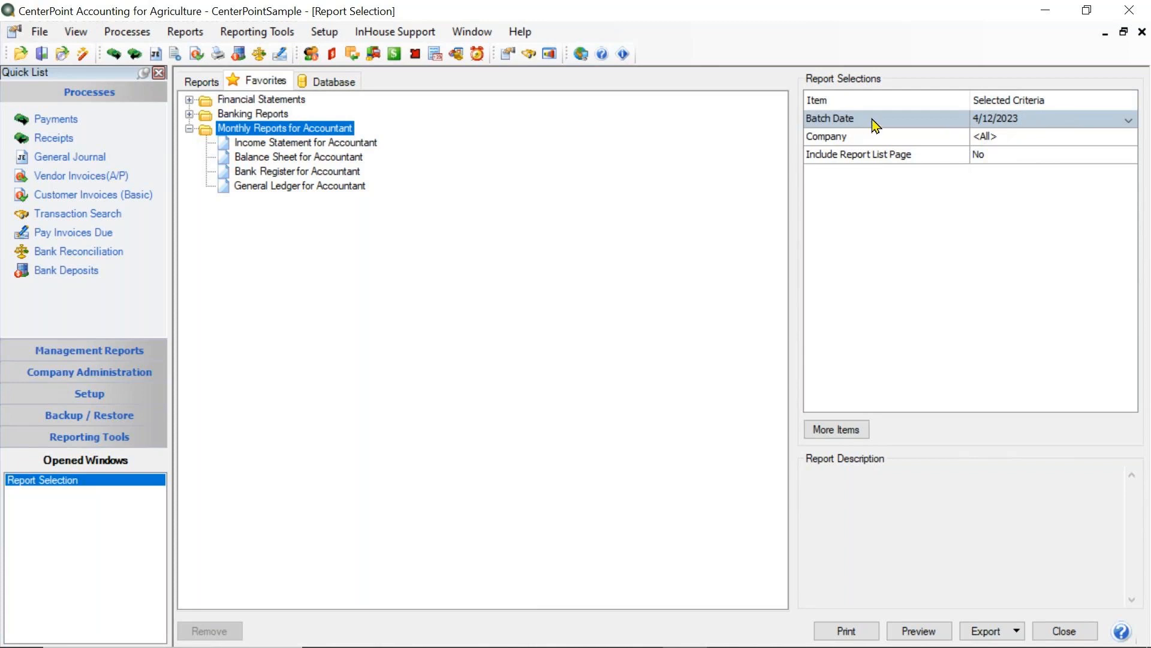
pyautogui.click(999, 120)
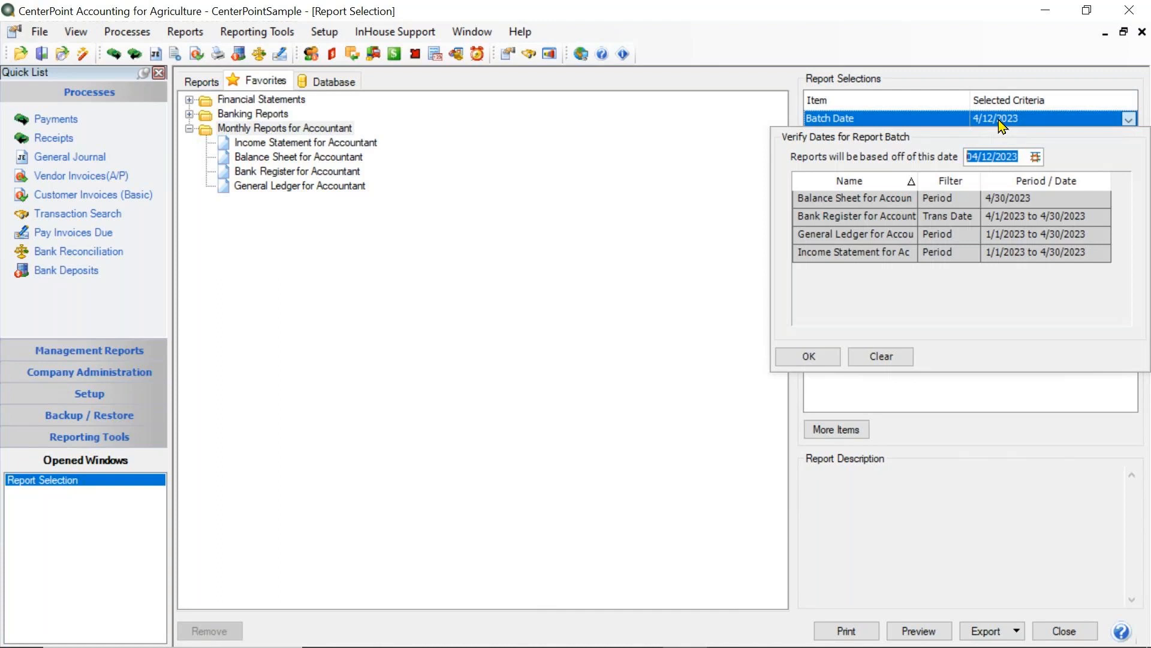
pyautogui.write('0331')
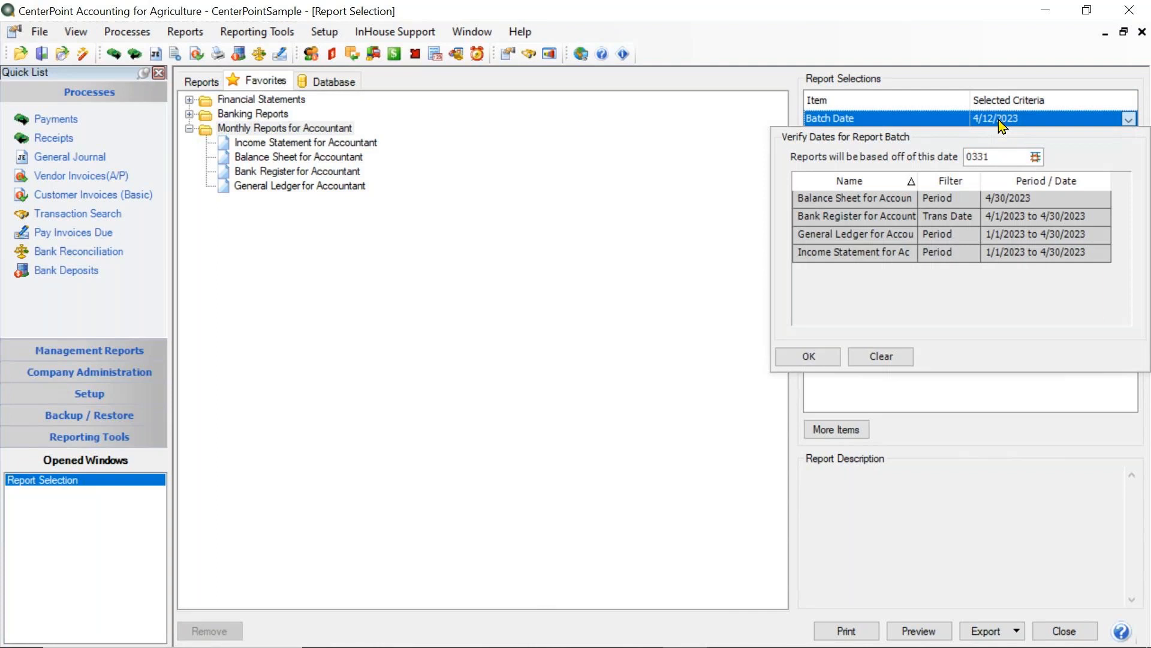
pyautogui.press('Tab')
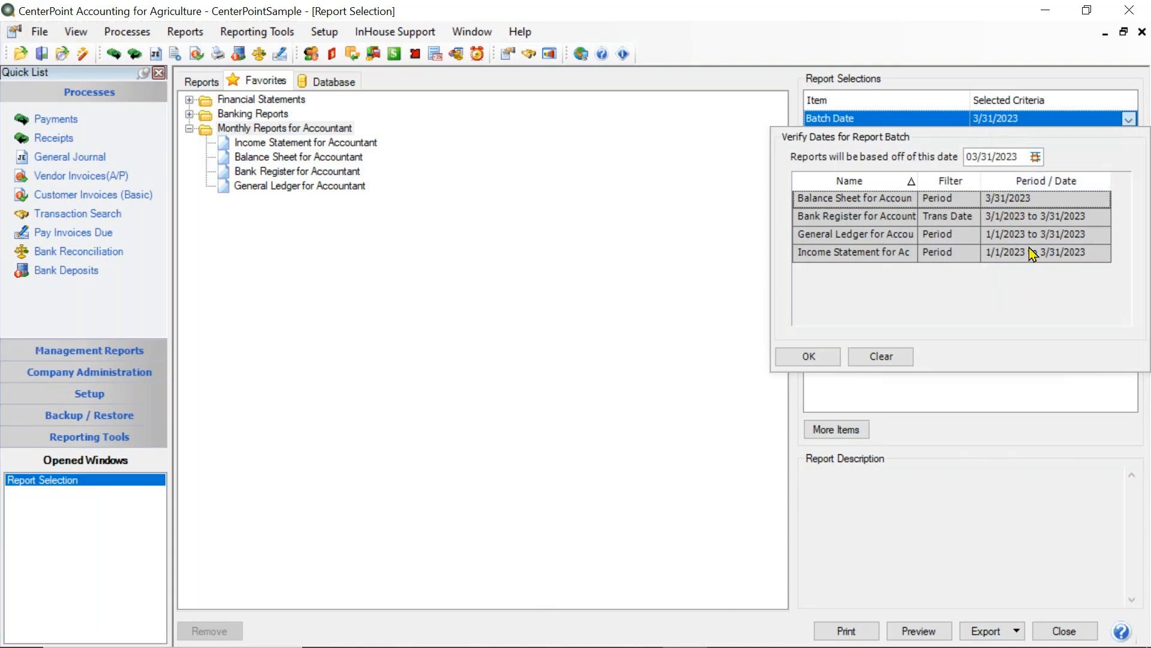
pyautogui.click(808, 357)
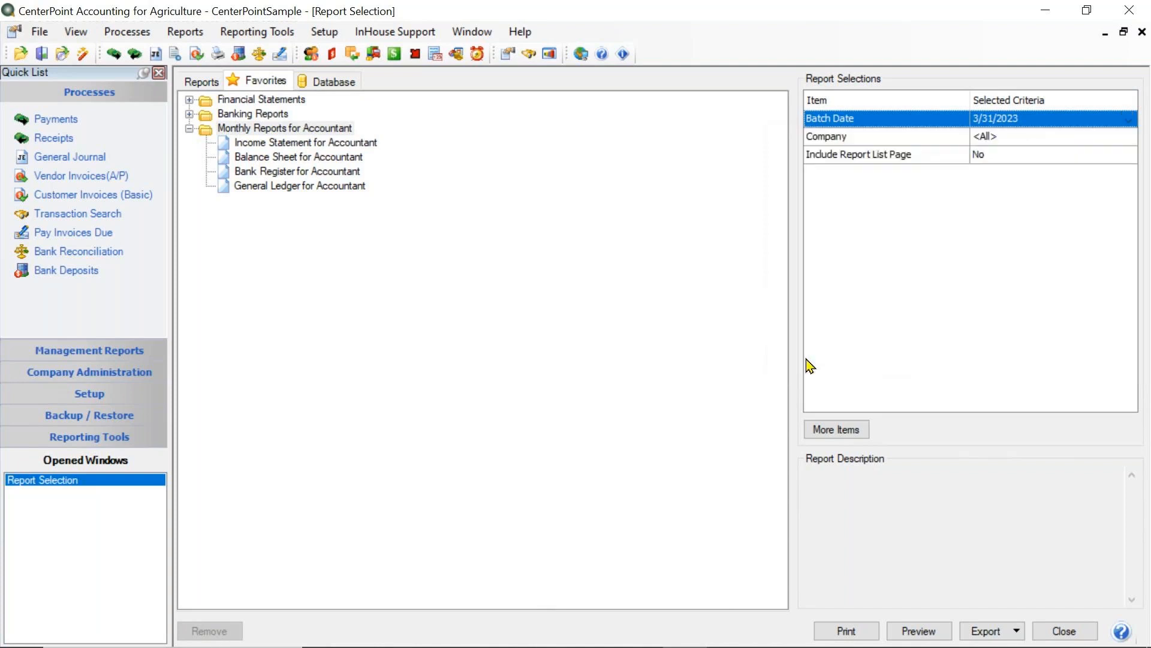
# - Limit the report batch to the company CenterPoint Farm and set Include Report List Page to Yes
pyautogui.click(993, 139)
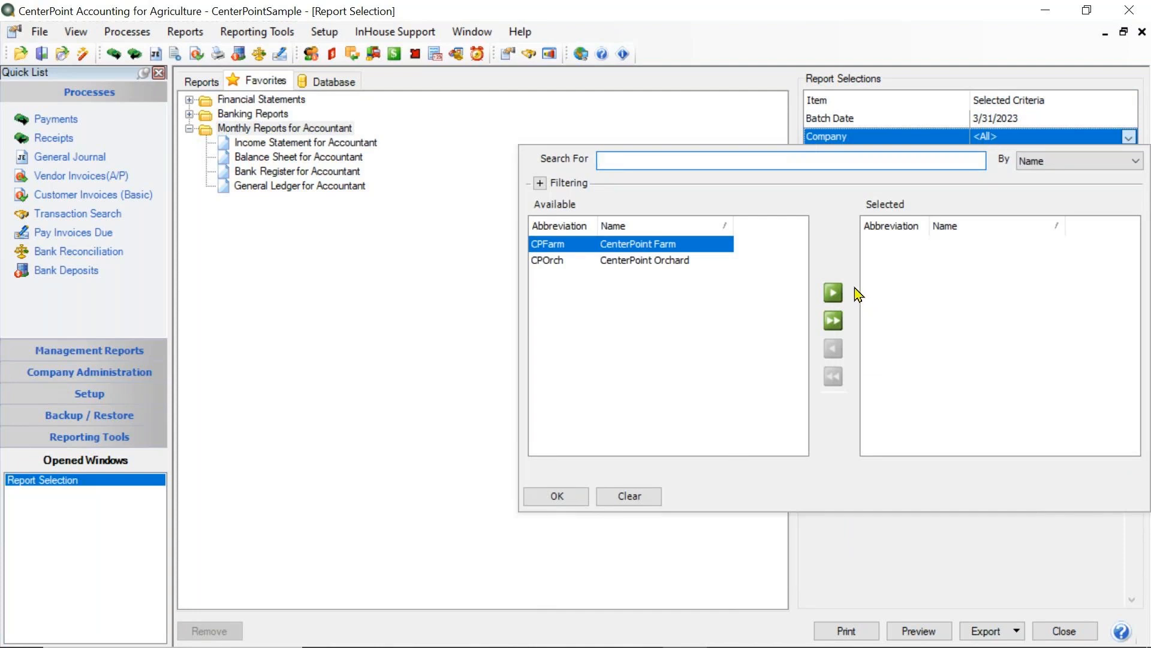
pyautogui.click(834, 292)
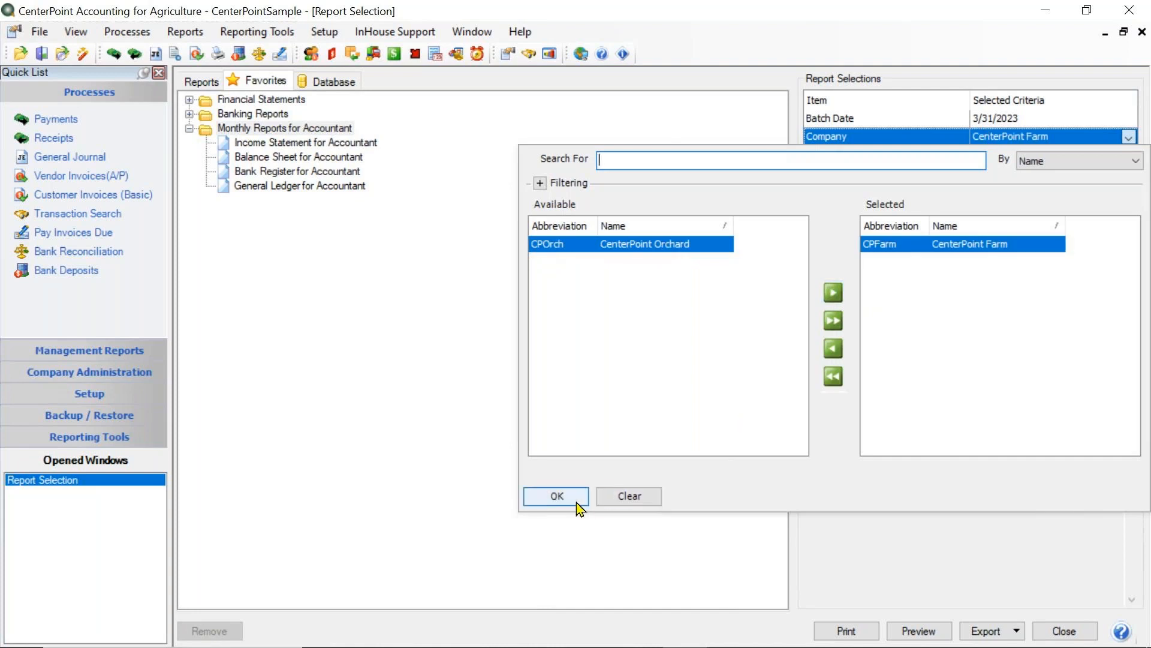
pyautogui.click(557, 497)
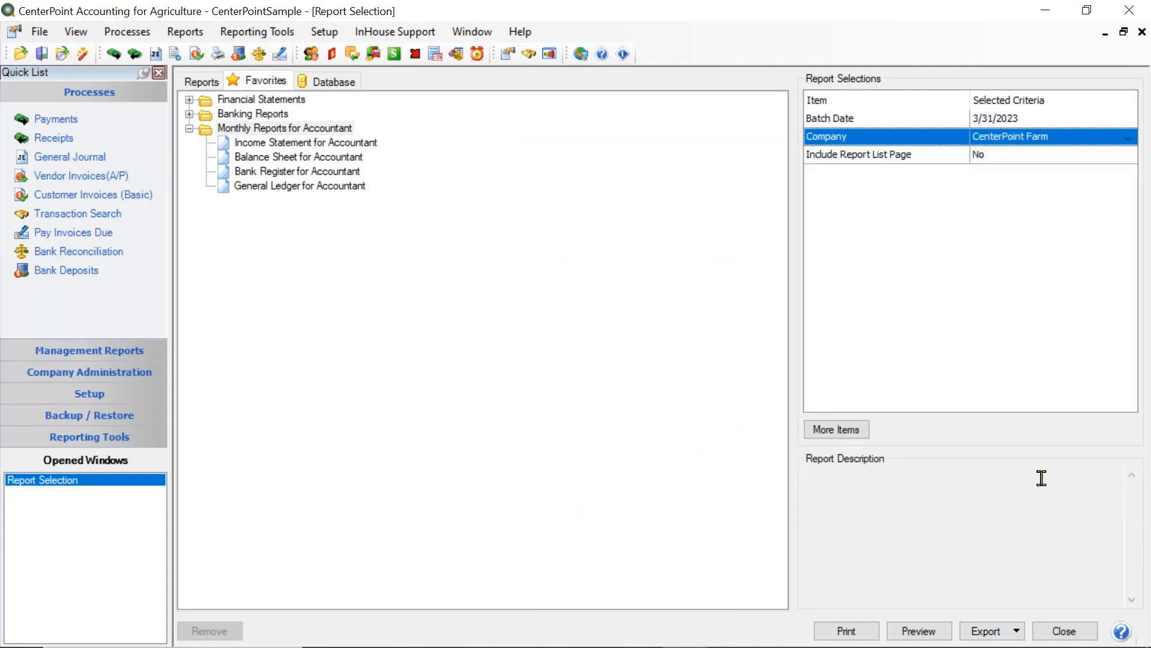
pyautogui.click(979, 157)
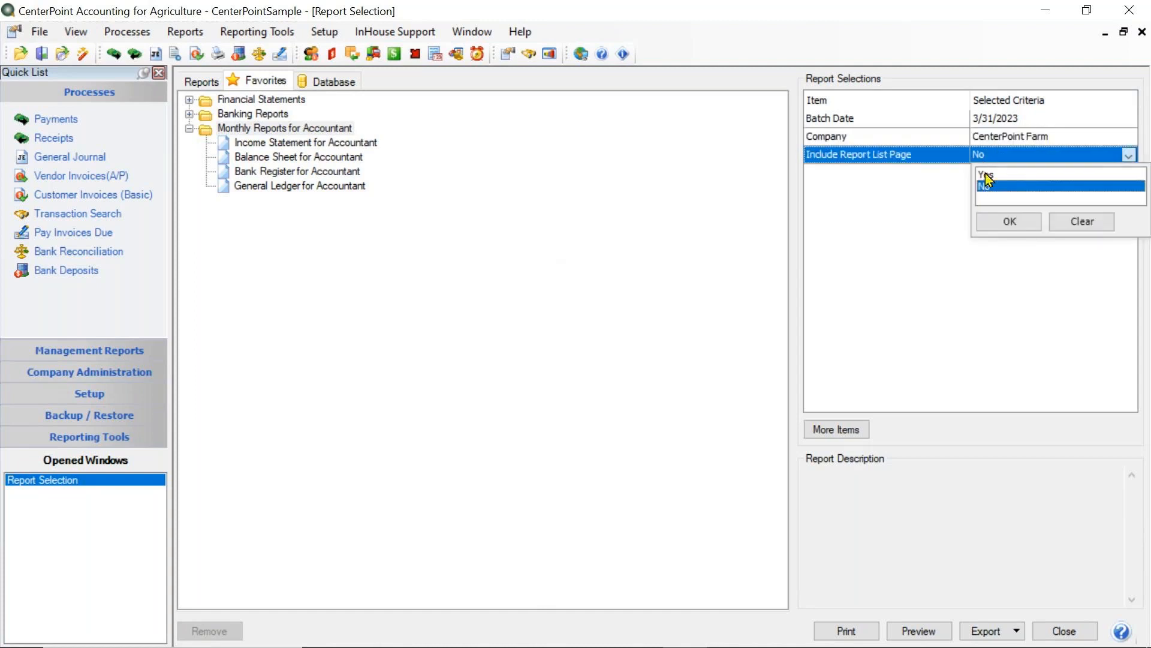
pyautogui.click(986, 175)
pyautogui.click(1021, 225)
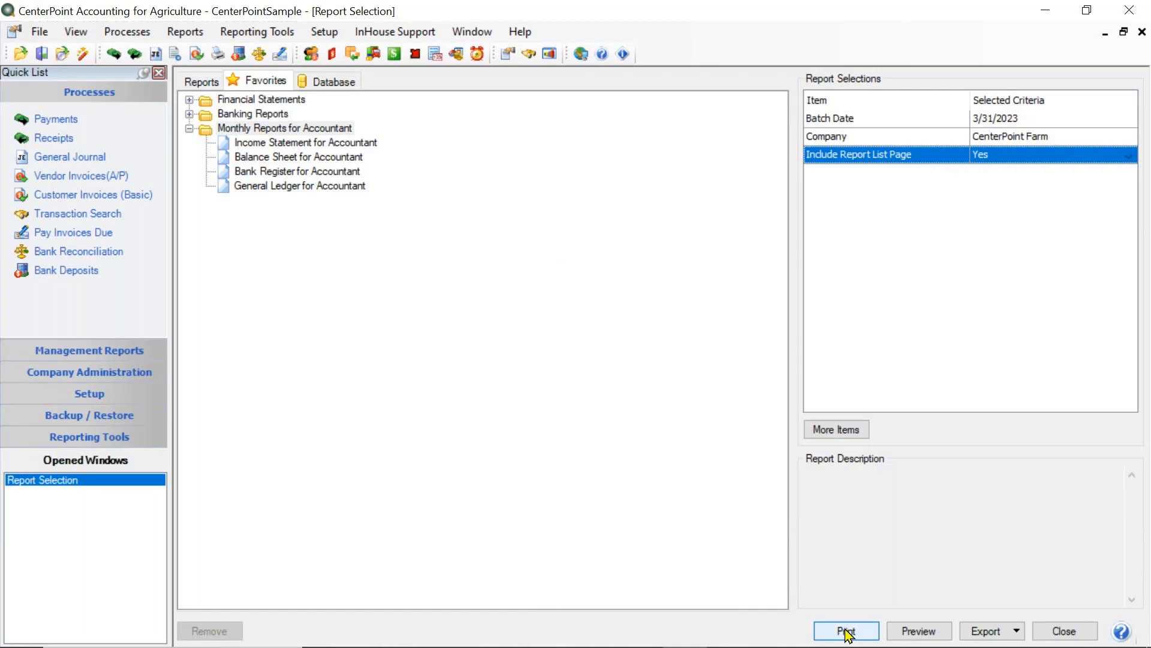
# - Preview the whole report batch, going through each report and the batch report list, and close every preview
pyautogui.click(921, 632)
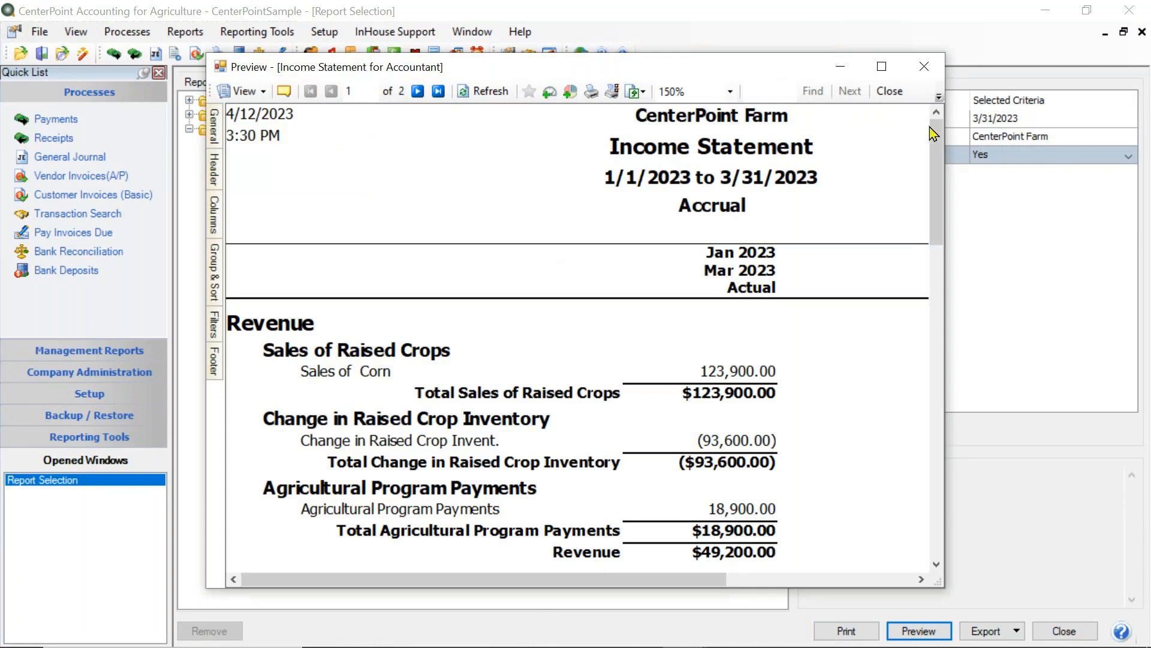
pyautogui.moveTo(939, 144); pyautogui.dragTo(900, 246)
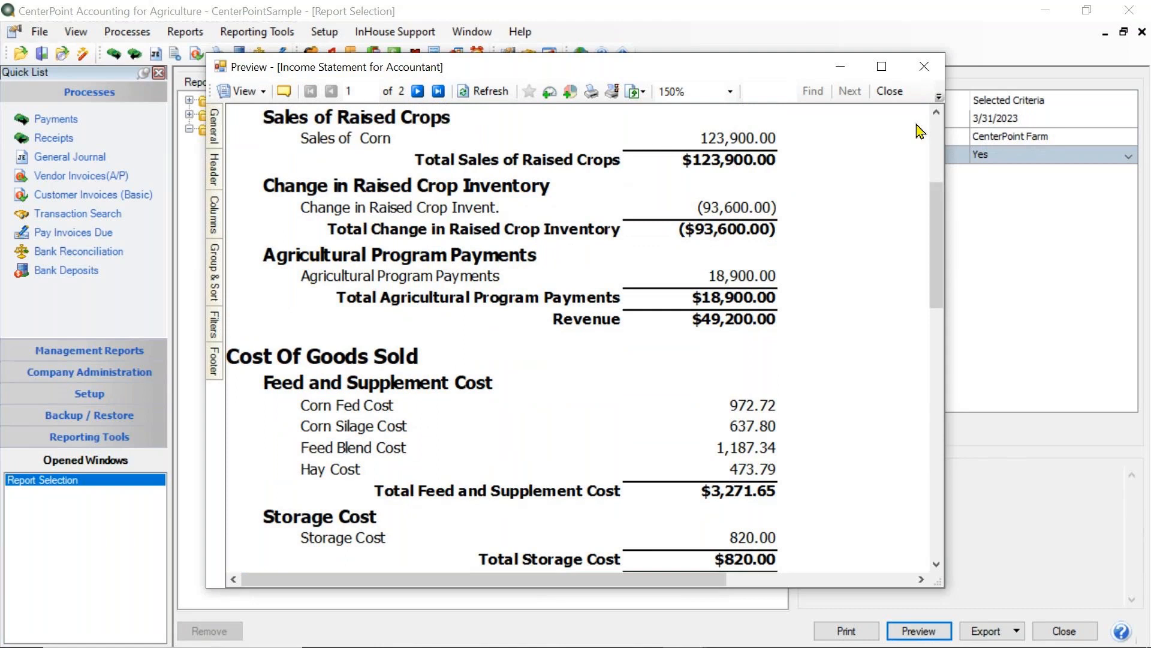
pyautogui.click(890, 91)
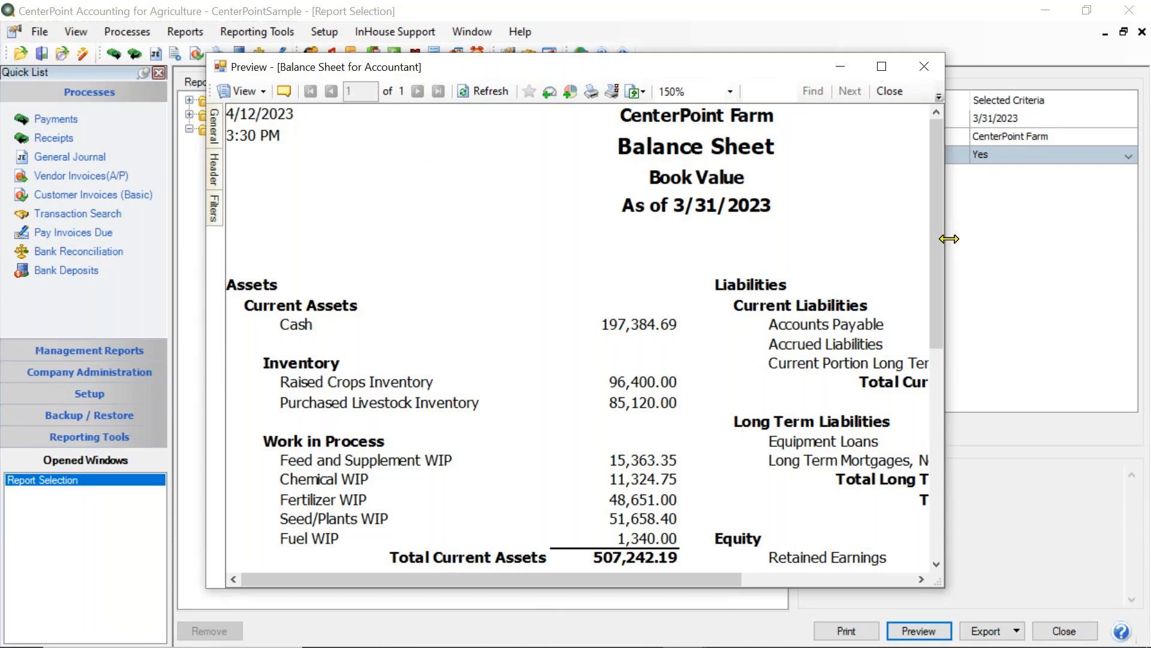
pyautogui.click(890, 92)
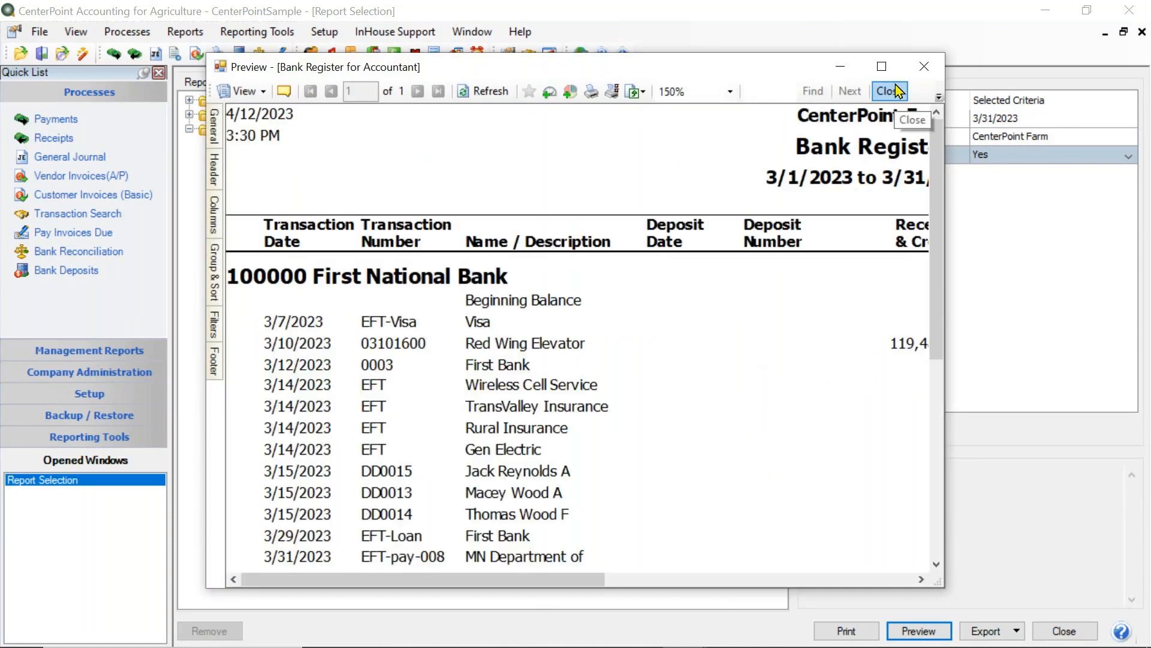
pyautogui.click(897, 91)
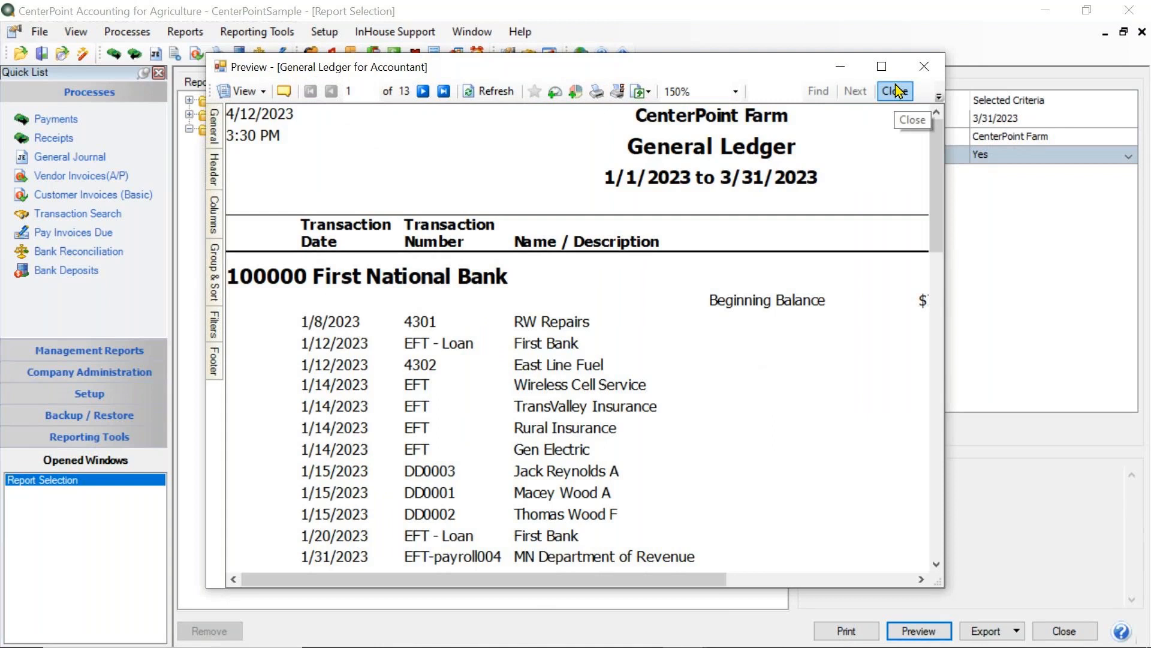
pyautogui.click(897, 91)
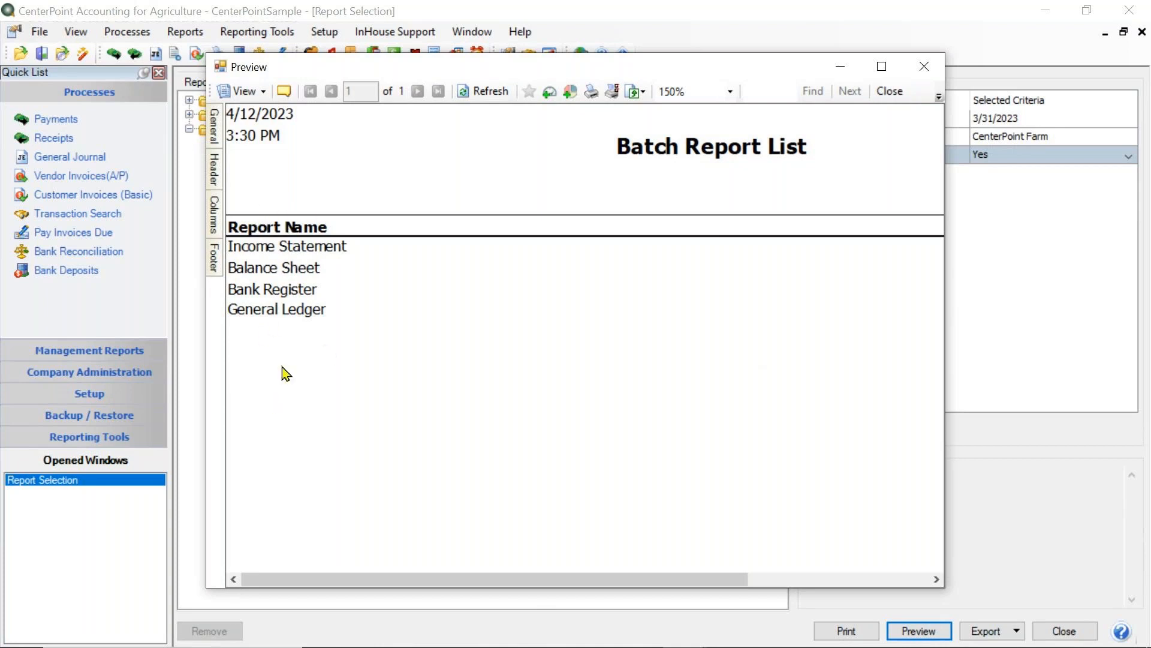
pyautogui.click(901, 95)
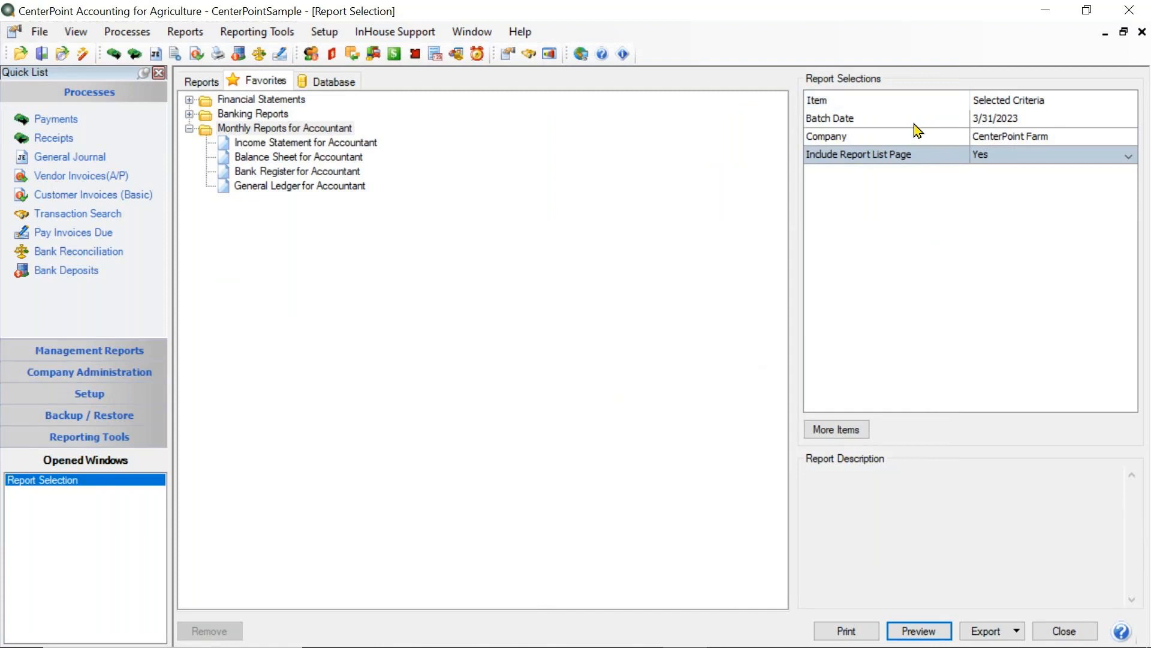
# - Export the Monthly Reports for Accountant batch to PDF on the Desktop as ReportBatch.pdf
pyautogui.click(1017, 624)
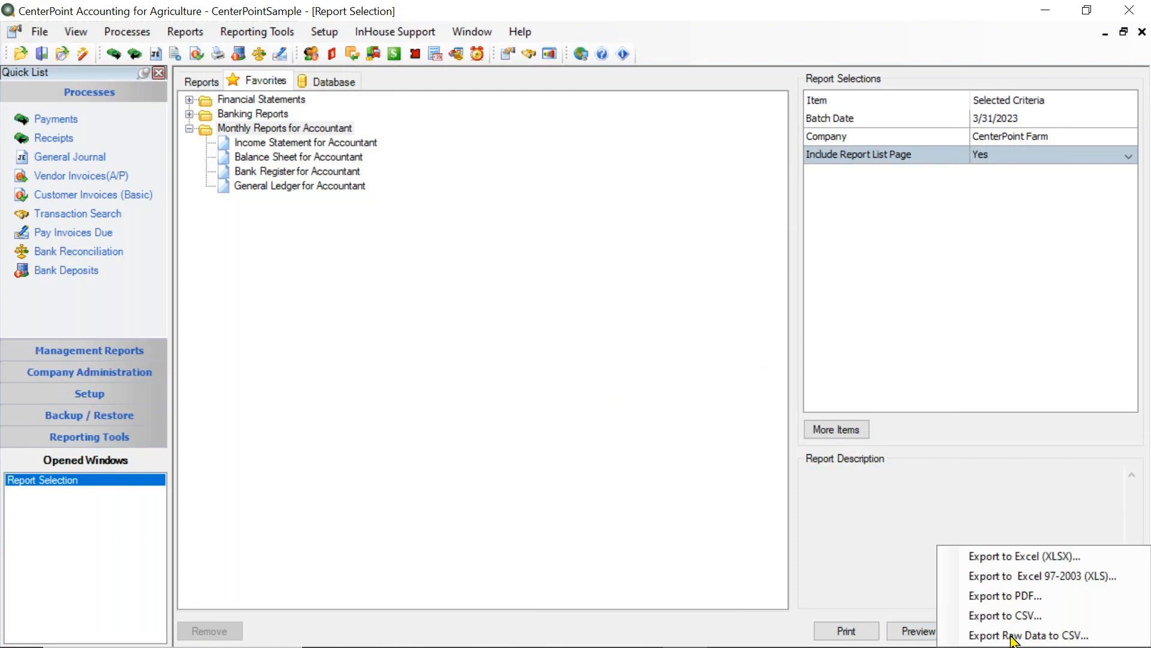
pyautogui.click(1004, 597)
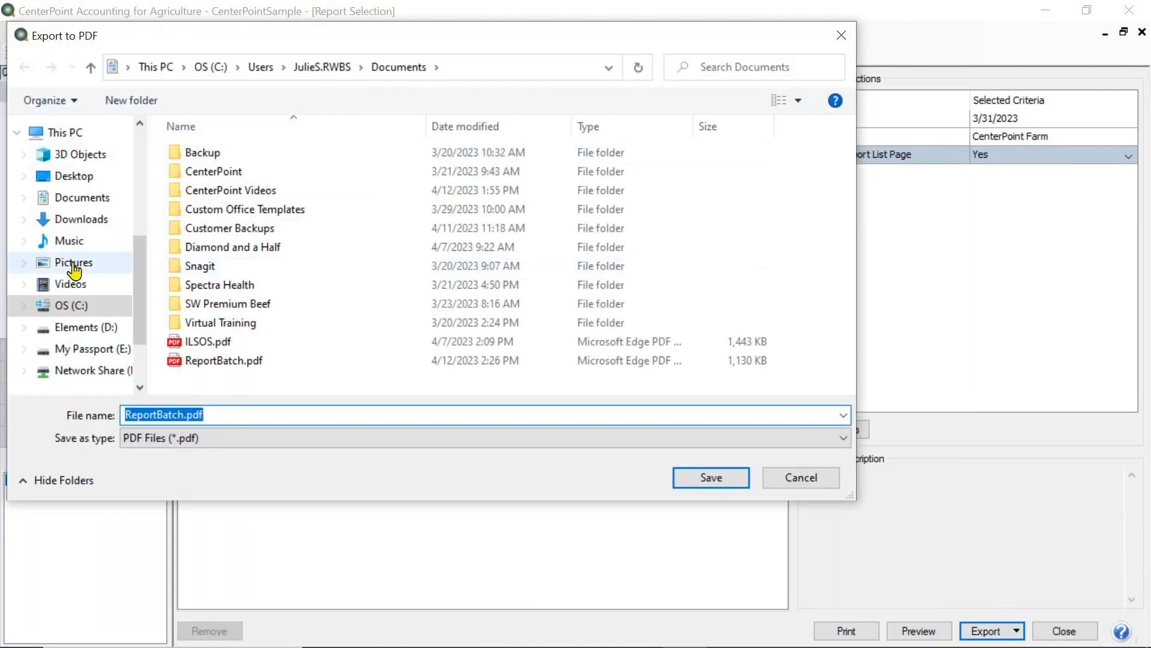
pyautogui.click(75, 177)
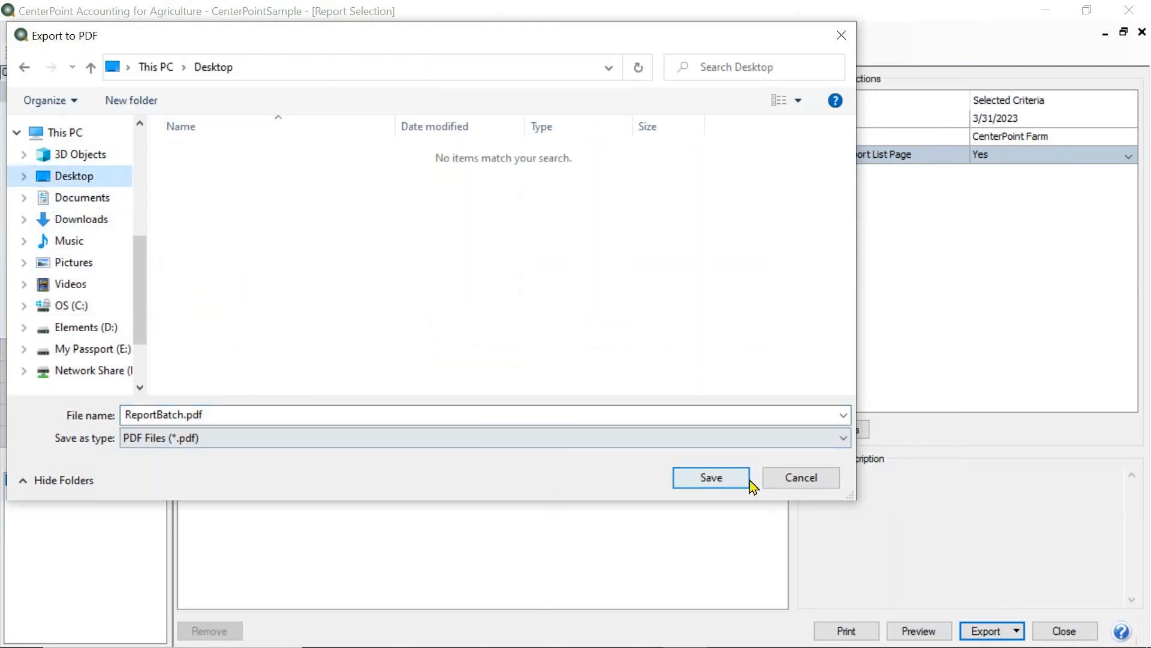
pyautogui.click(712, 478)
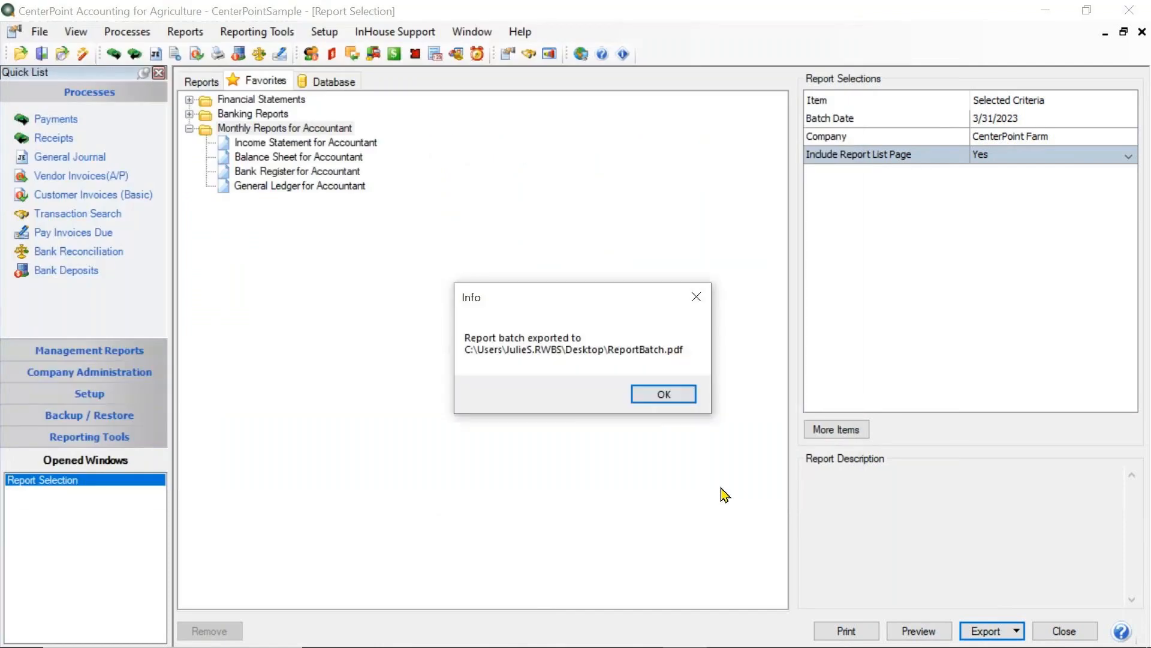
pyautogui.click(675, 397)
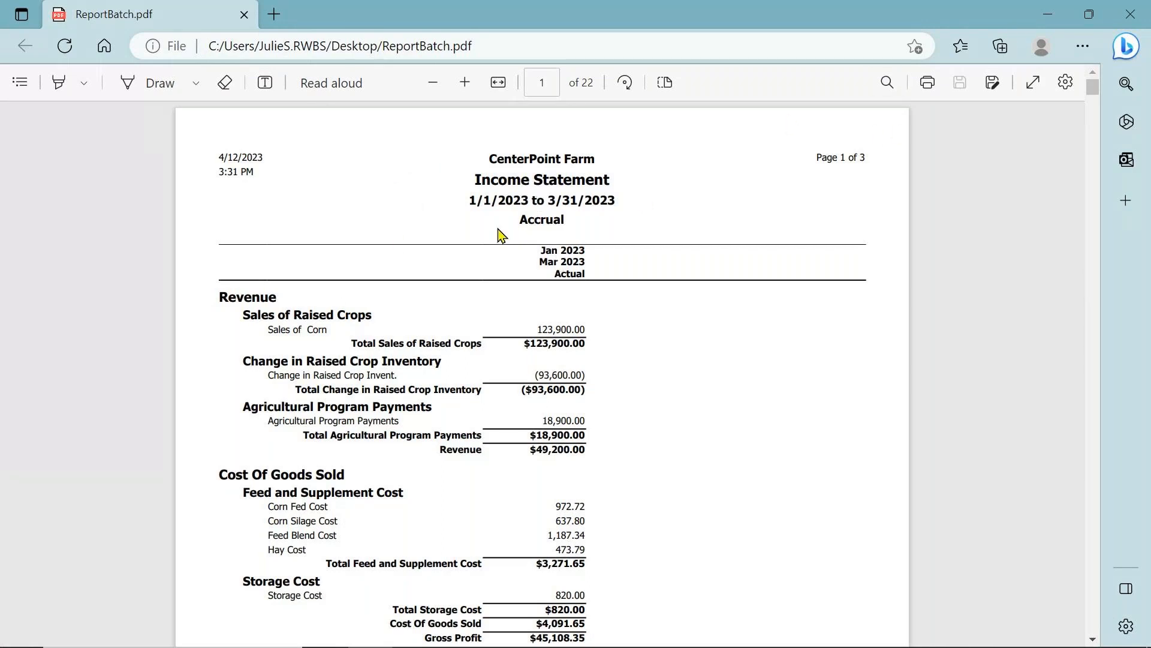
# - Look through the exported ReportBatch.pdf from the income statement into the general ledger pages and close it
pyautogui.scroll(-1, 1008, 206)
pyautogui.scroll(-14, 1008, 206)
pyautogui.scroll(4, 1008, 206)
pyautogui.scroll(-15, 1007, 207)
pyautogui.scroll(-15, 1008, 206)
pyautogui.scroll(-15, 1007, 206)
pyautogui.scroll(-15, 1008, 206)
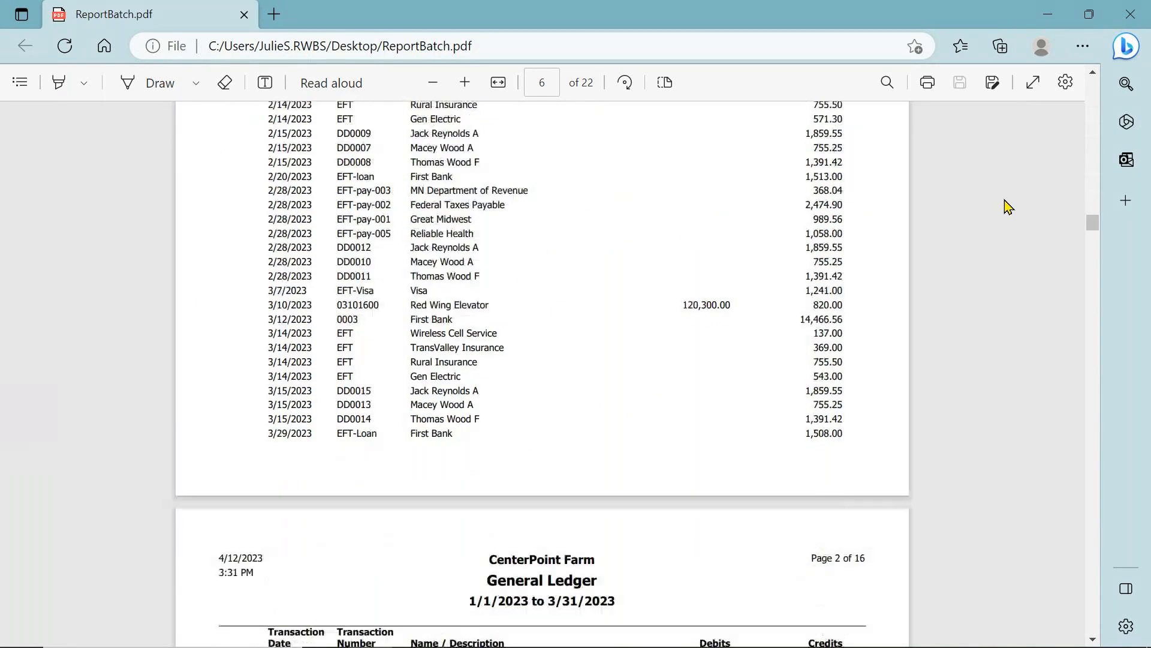
pyautogui.scroll(-15, 1007, 206)
pyautogui.scroll(-20, 1007, 206)
pyautogui.scroll(-20, 1007, 206)
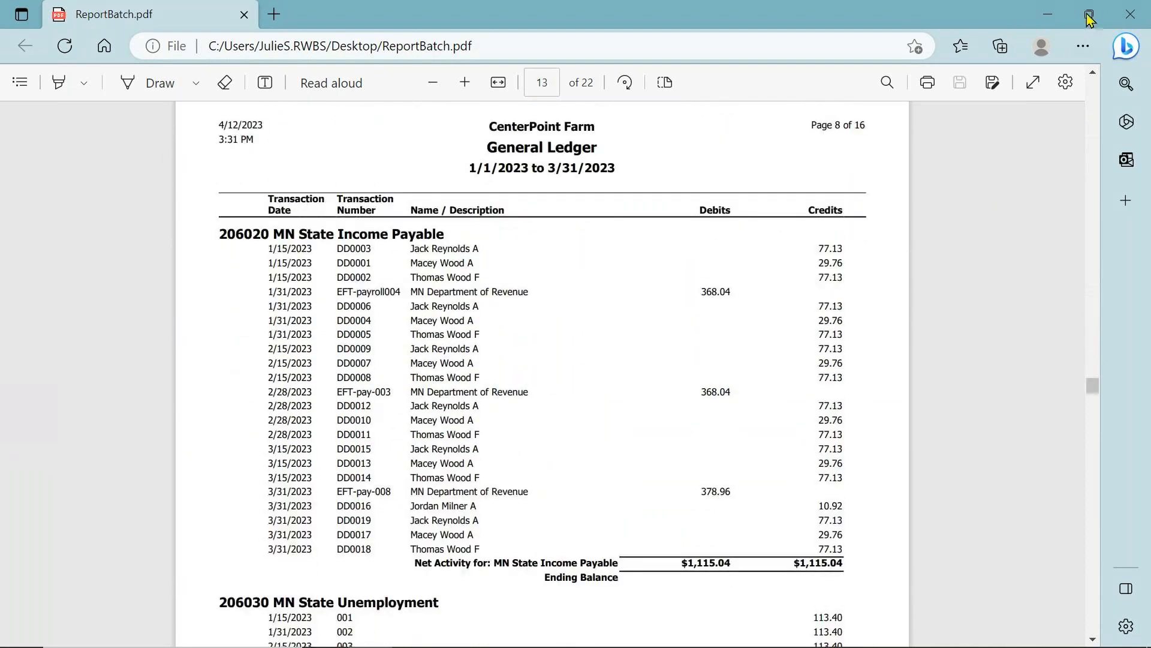
pyautogui.click(1130, 14)
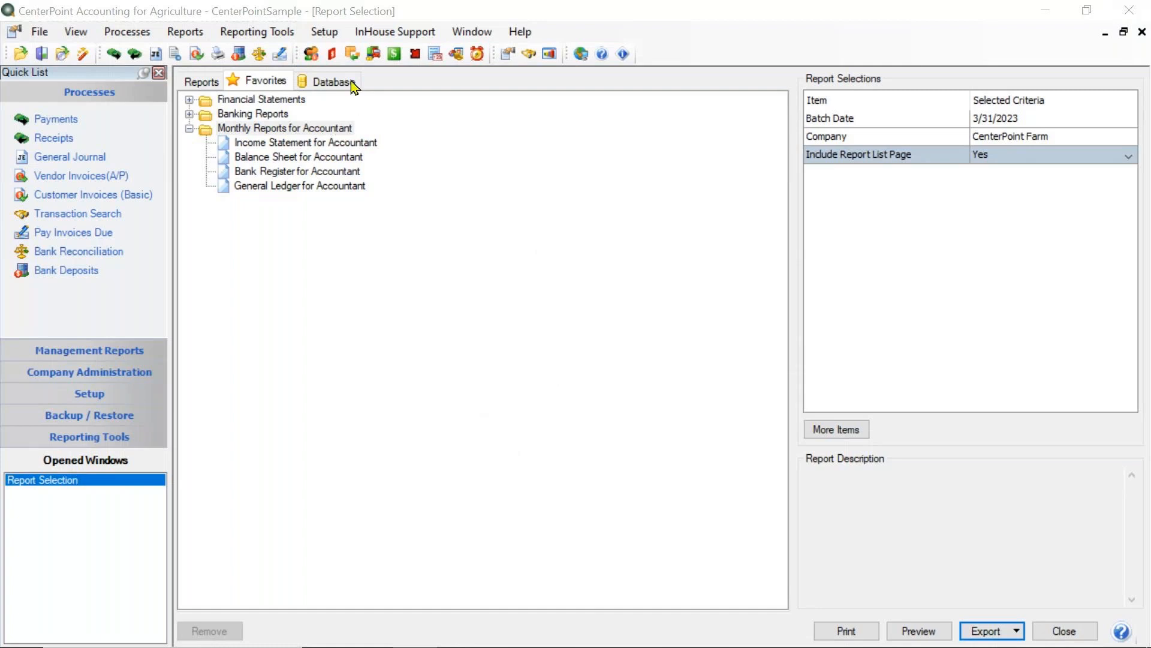
# - Add the Income Statement for Accountant favorite to the database reports
pyautogui.click(258, 144)
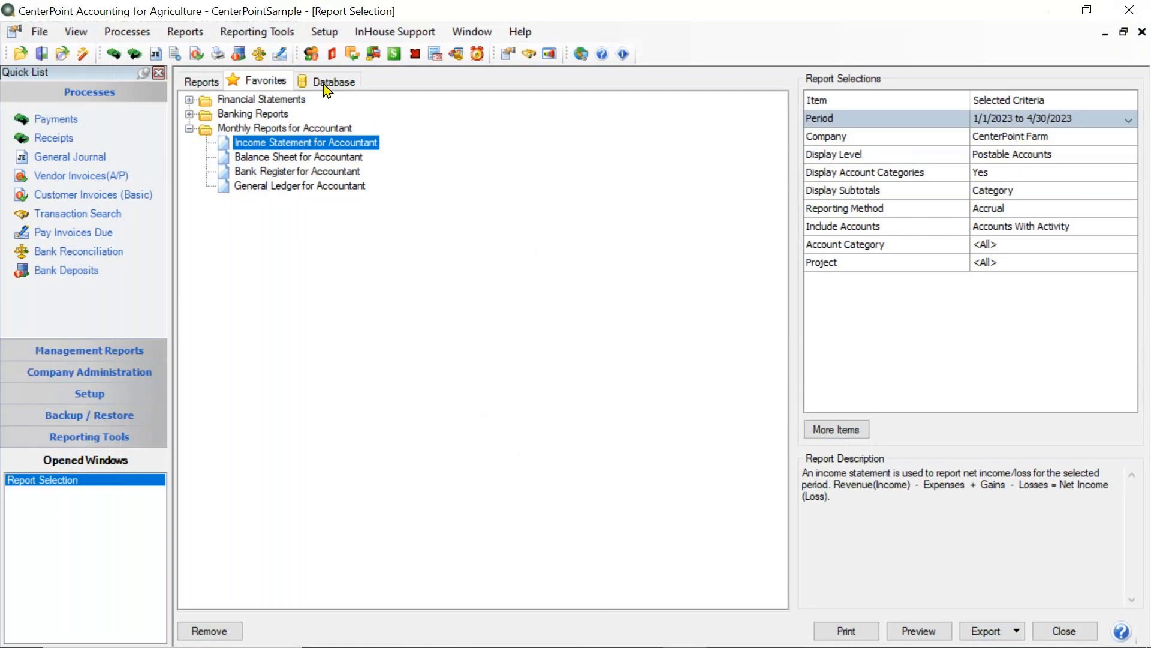
pyautogui.rightClick(323, 145)
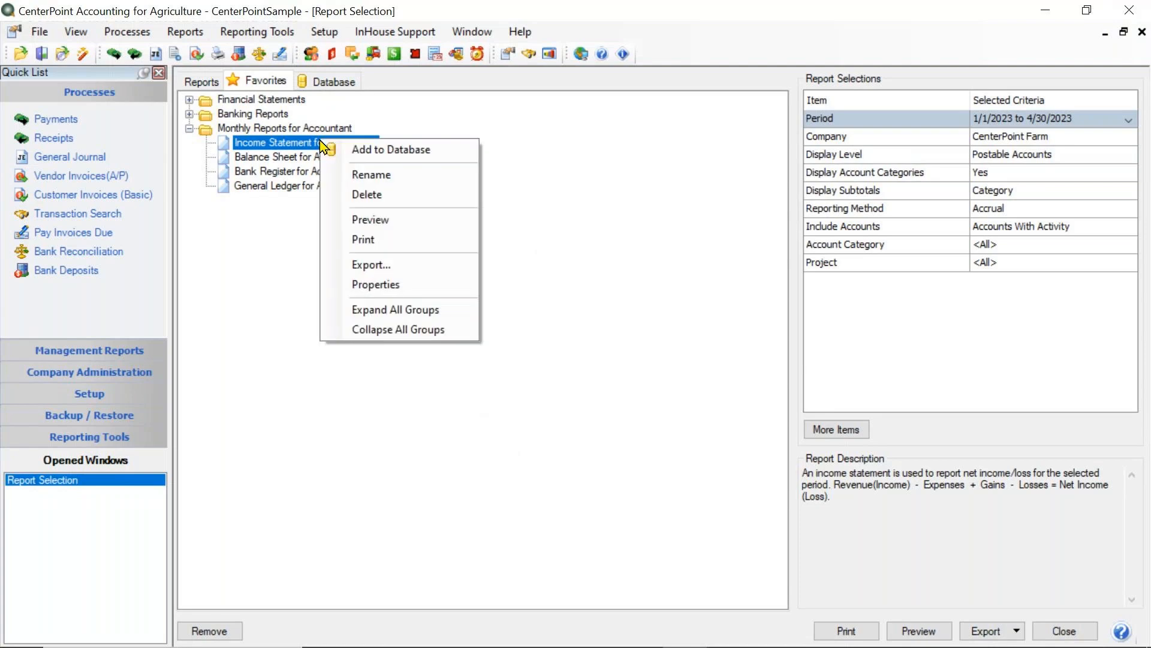
pyautogui.click(259, 278)
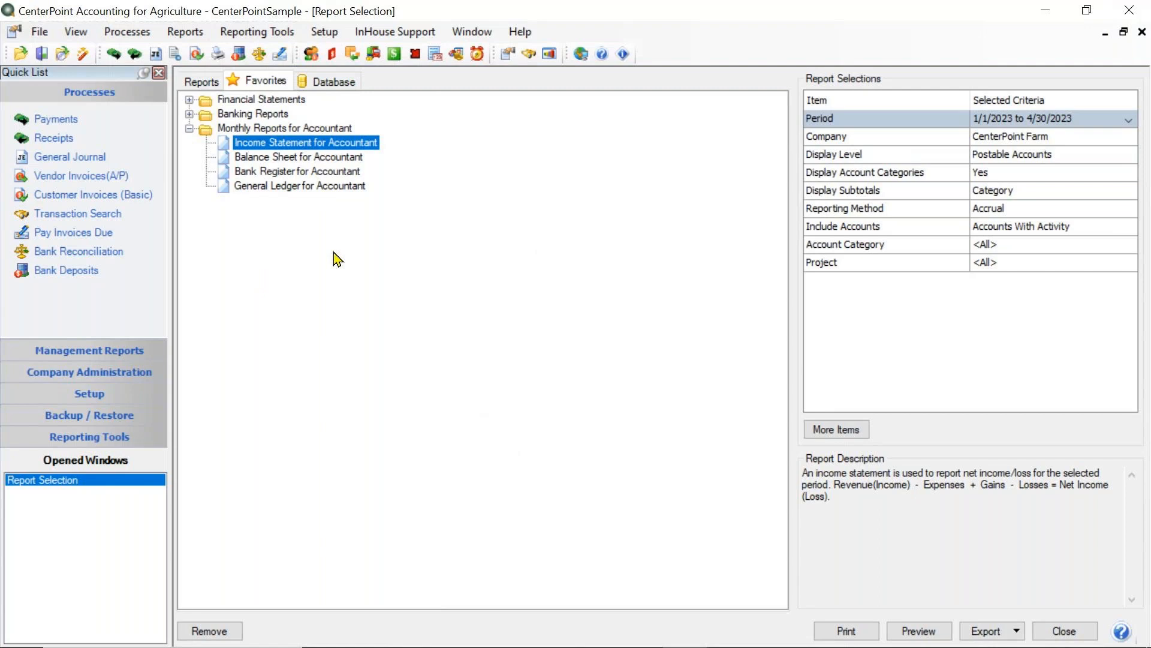
pyautogui.rightClick(348, 141)
pyautogui.click(403, 151)
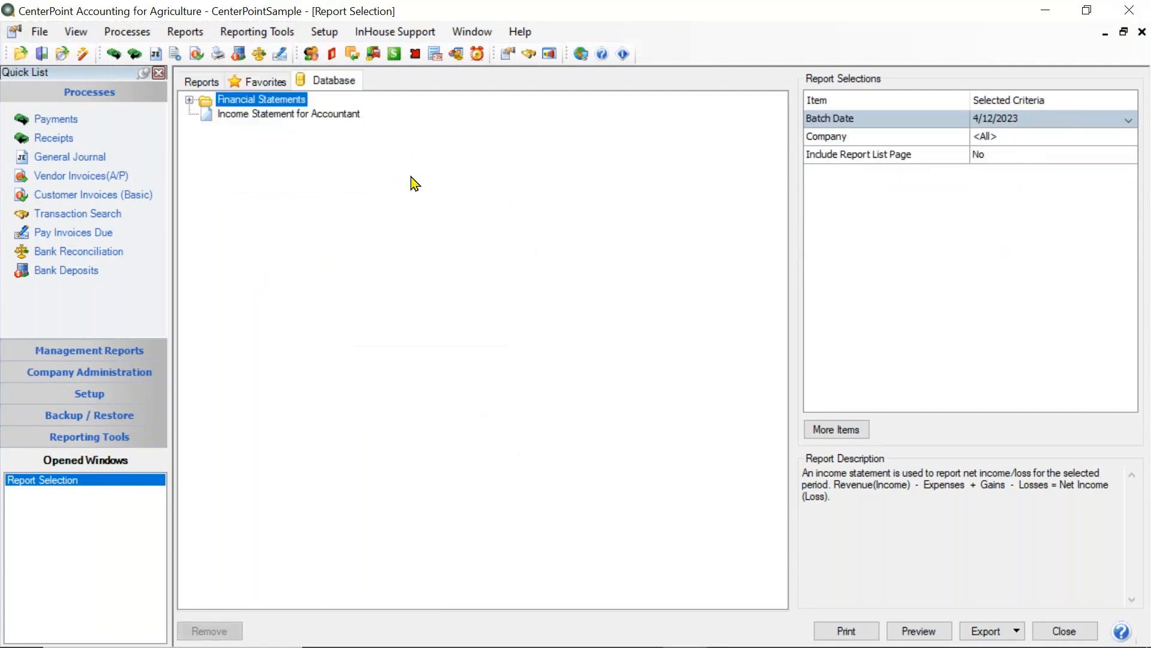
# - Add the Balance Sheet for Accountant favorite to the database reports
pyautogui.click(269, 84)
pyautogui.click(252, 156)
pyautogui.rightClick(258, 155)
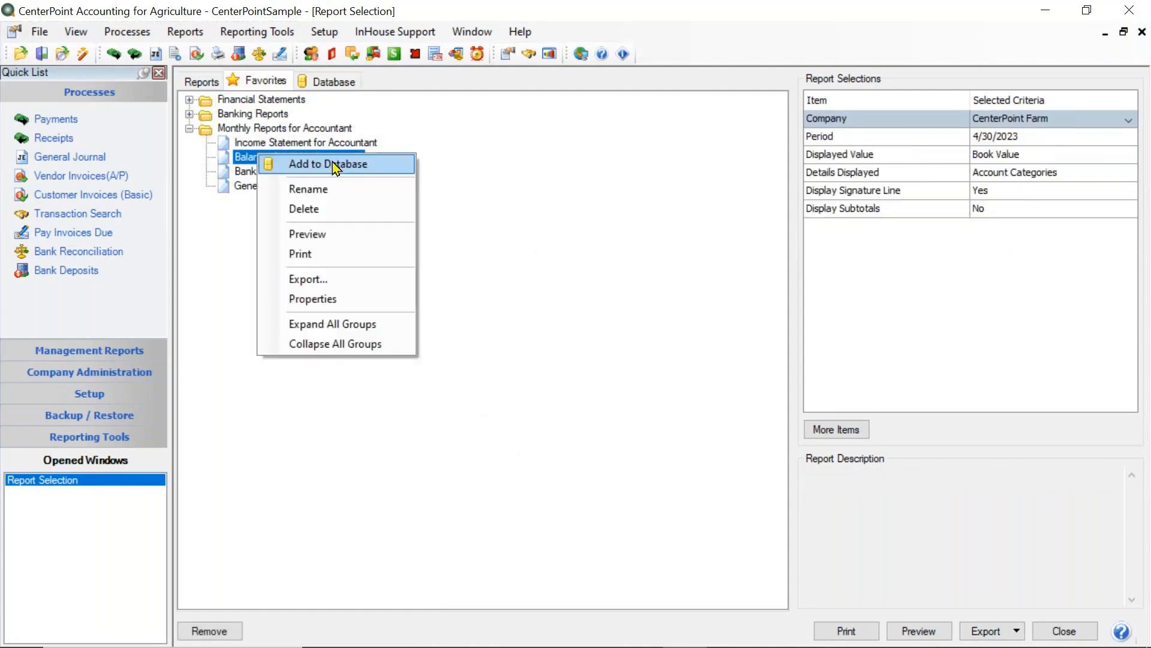
pyautogui.click(332, 163)
# - Add the Bank Register for Accountant favorite to the database reports
pyautogui.click(295, 81)
pyautogui.click(267, 83)
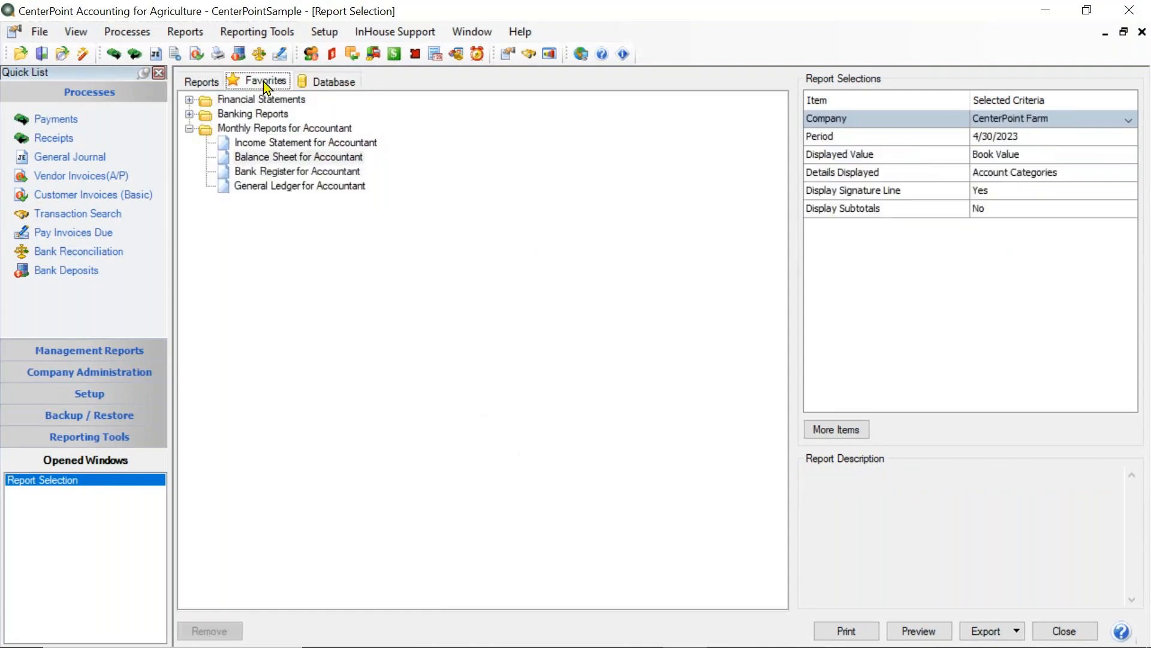
pyautogui.click(264, 172)
pyautogui.rightClick(262, 173)
pyautogui.click(329, 175)
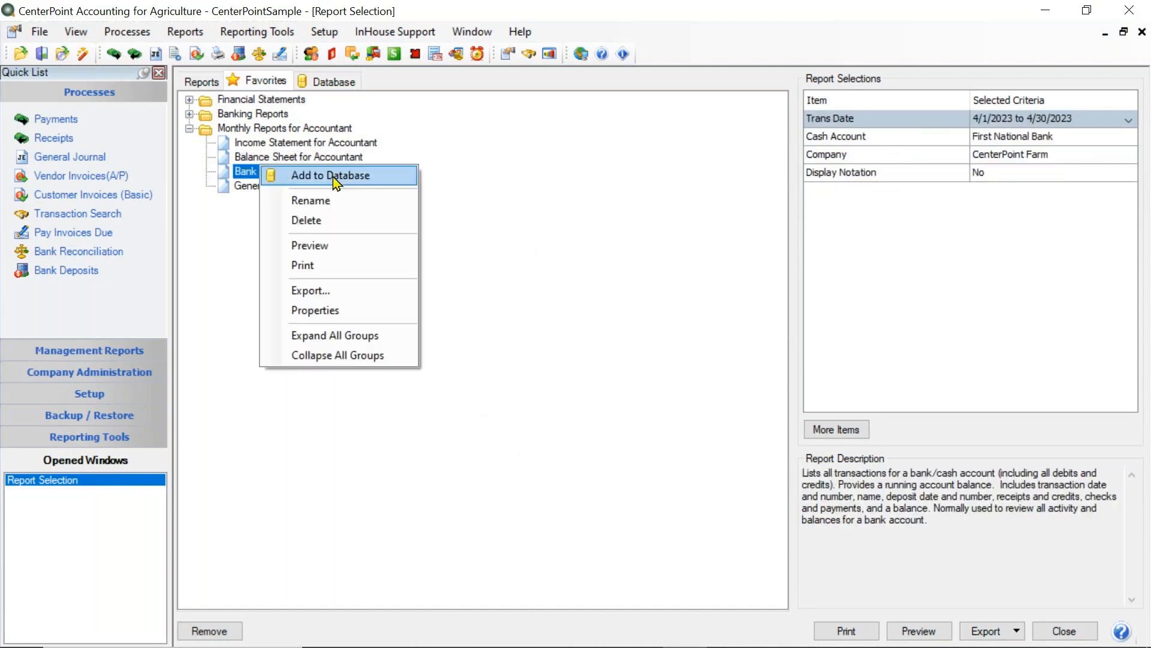
# - Add the General Ledger for Accountant favorite to the database reports
pyautogui.click(271, 83)
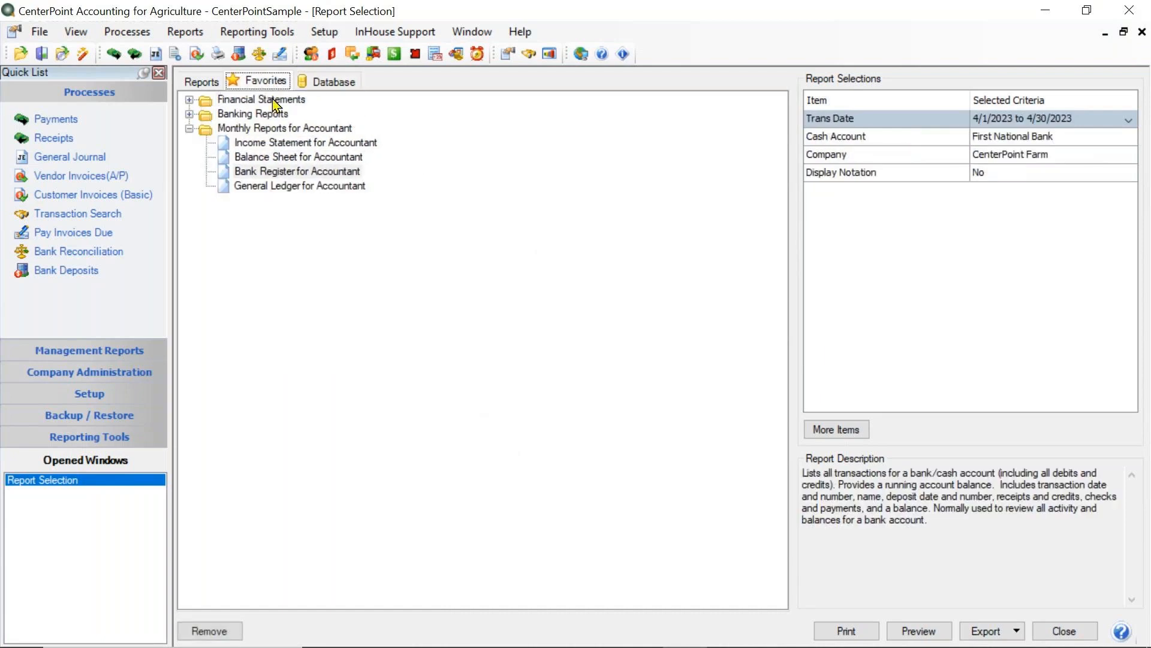
pyautogui.click(266, 186)
pyautogui.rightClick(265, 186)
pyautogui.click(298, 193)
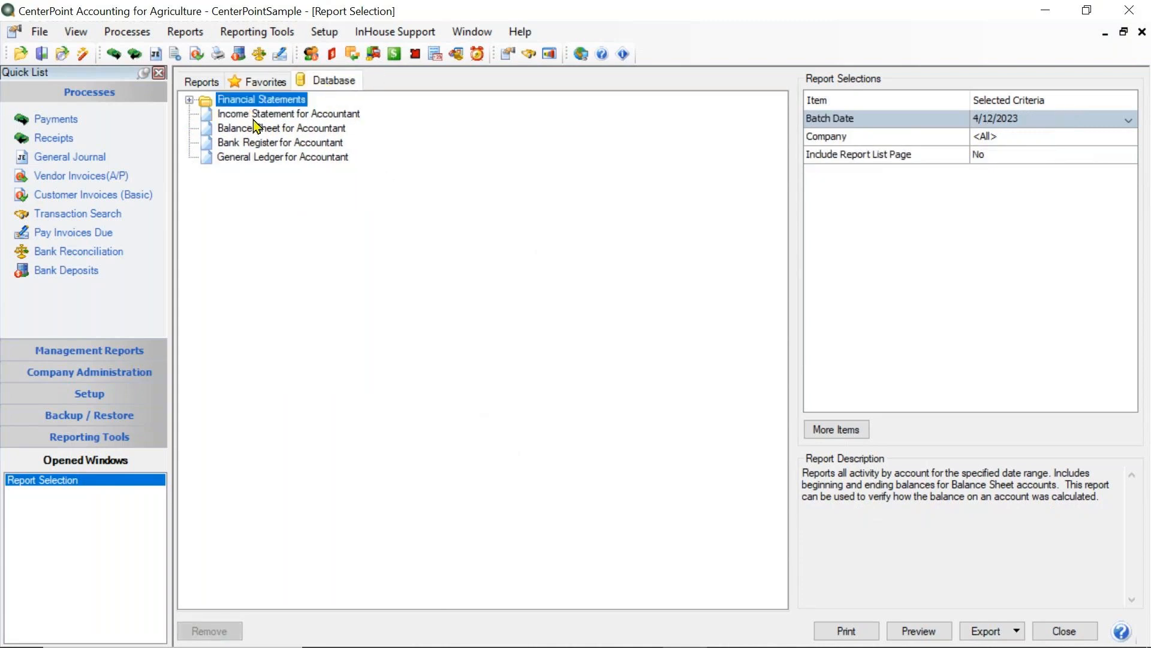
# - Create a new folder in the database reports and name it Monthly Reports for Accountant
pyautogui.rightClick(316, 250)
pyautogui.click(391, 253)
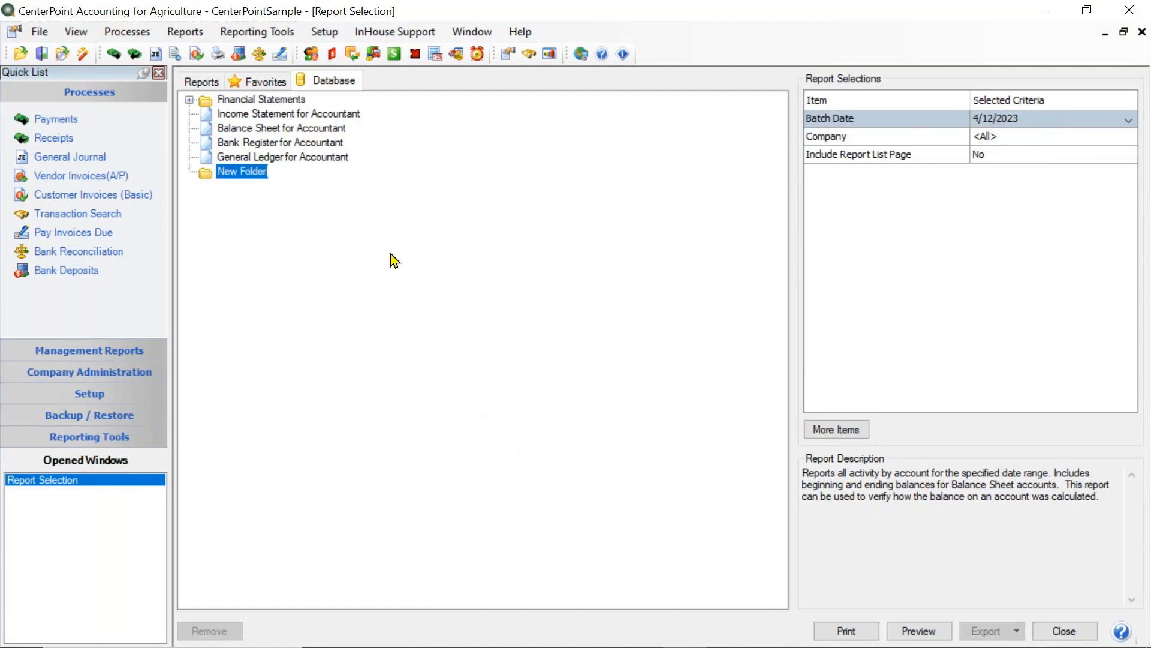
pyautogui.write('Mon')
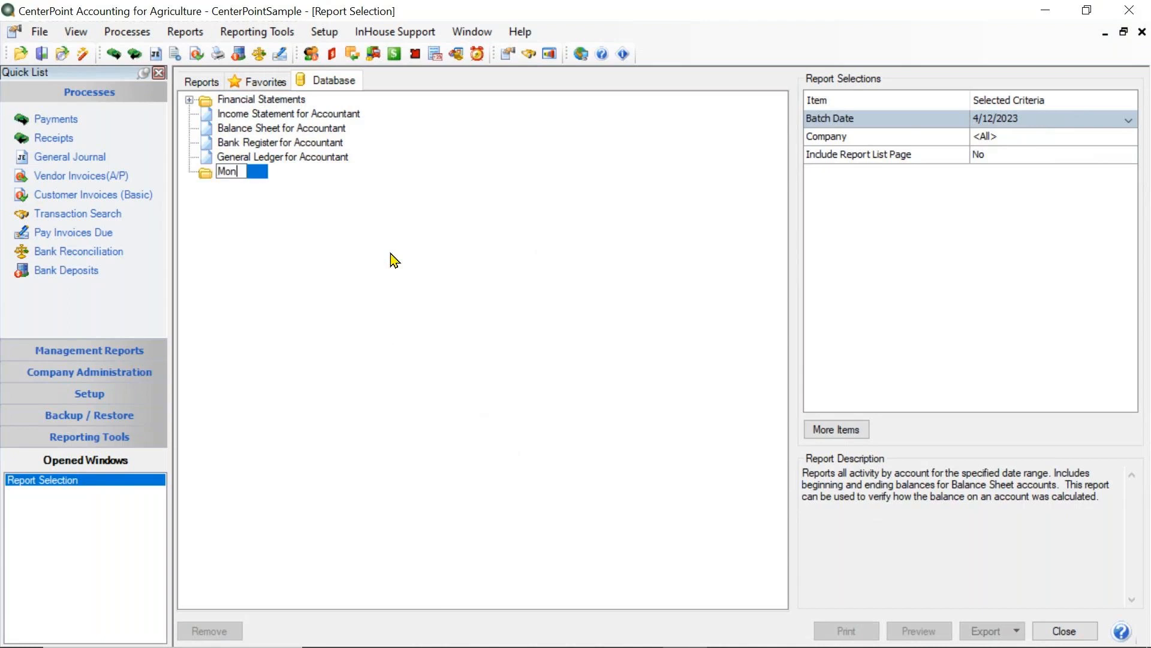
pyautogui.write('thly Repo')
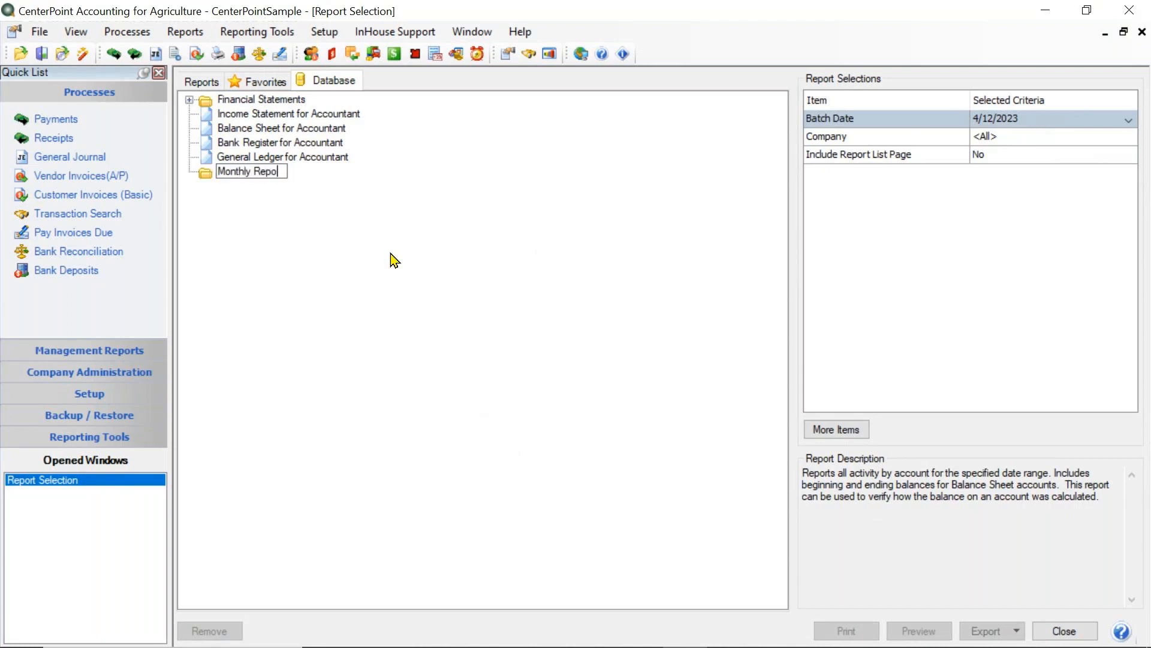
pyautogui.write('rts for Accountant')
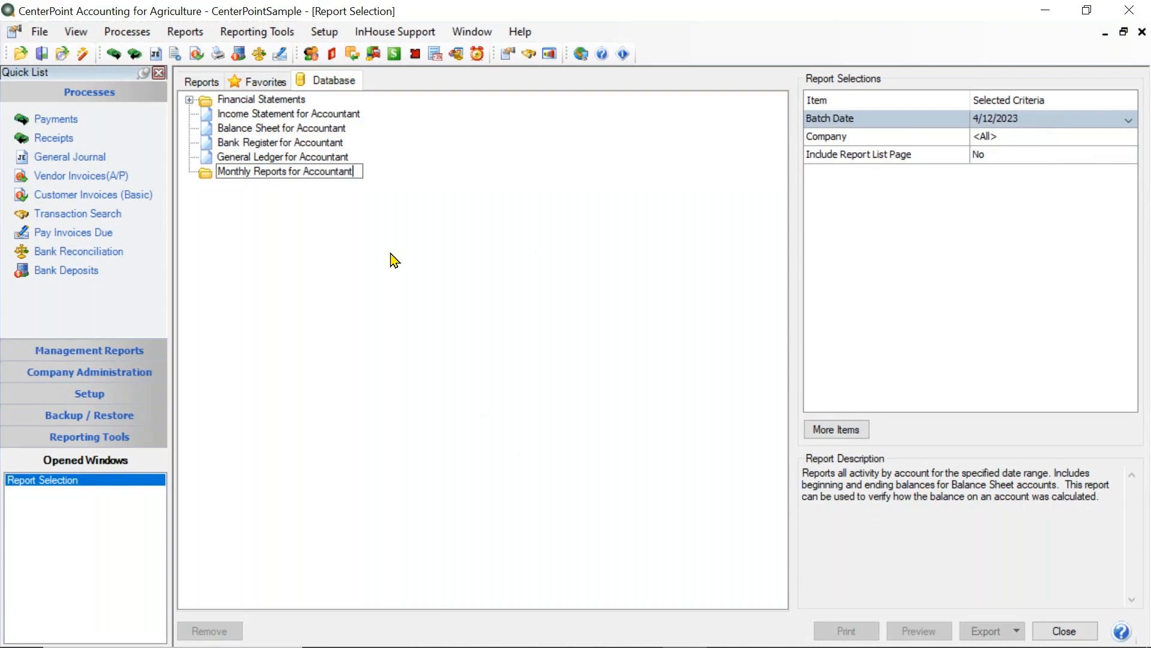
pyautogui.press('Return')
# - Move the accountant Income Statement, Balance Sheet, Bank Register and General Ledger into the Monthly Reports for Accountant folder and select that folder
pyautogui.moveTo(304, 113); pyautogui.dragTo(304, 183)
pyautogui.moveTo(282, 116); pyautogui.dragTo(285, 175)
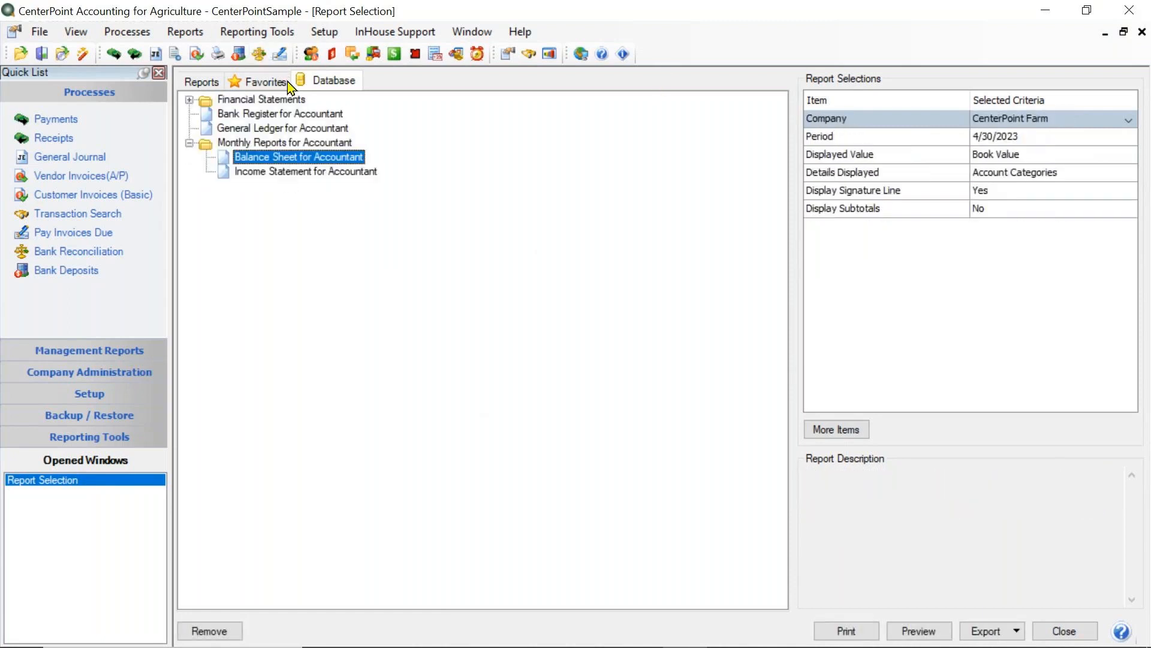
pyautogui.doubleClick(268, 114)
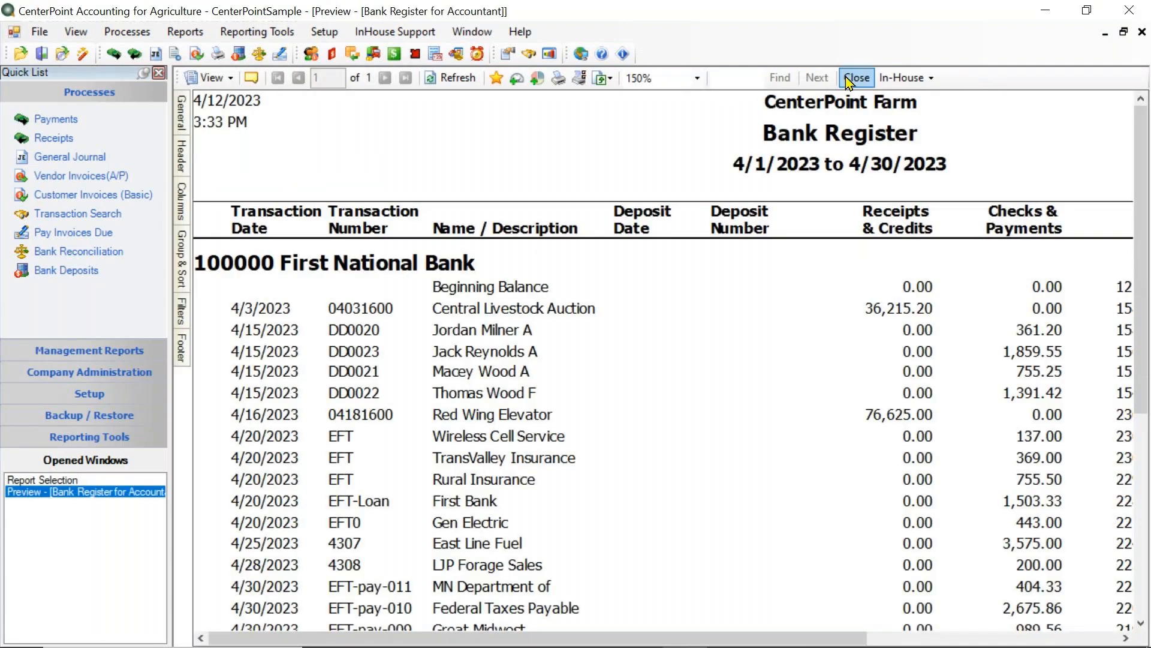
pyautogui.click(845, 77)
pyautogui.moveTo(280, 114)
pyautogui.mouseDown()
pyautogui.moveTo(286, 170)
pyautogui.moveTo(287, 115)
pyautogui.moveTo(287, 126)
pyautogui.mouseUp()
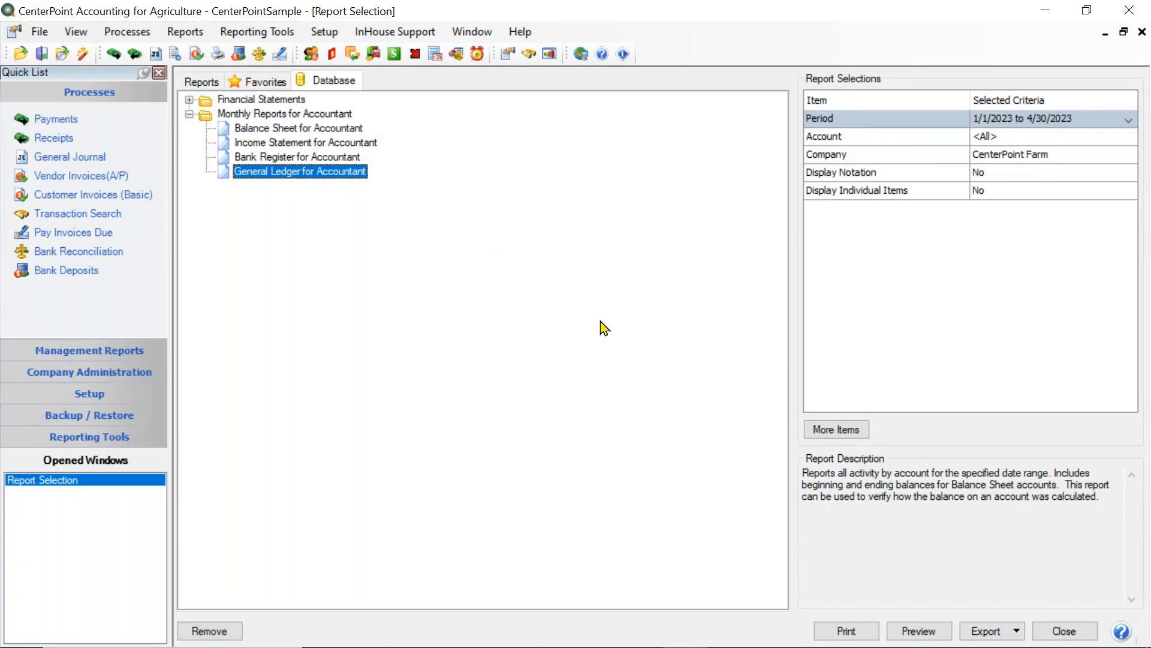
pyautogui.click(306, 116)
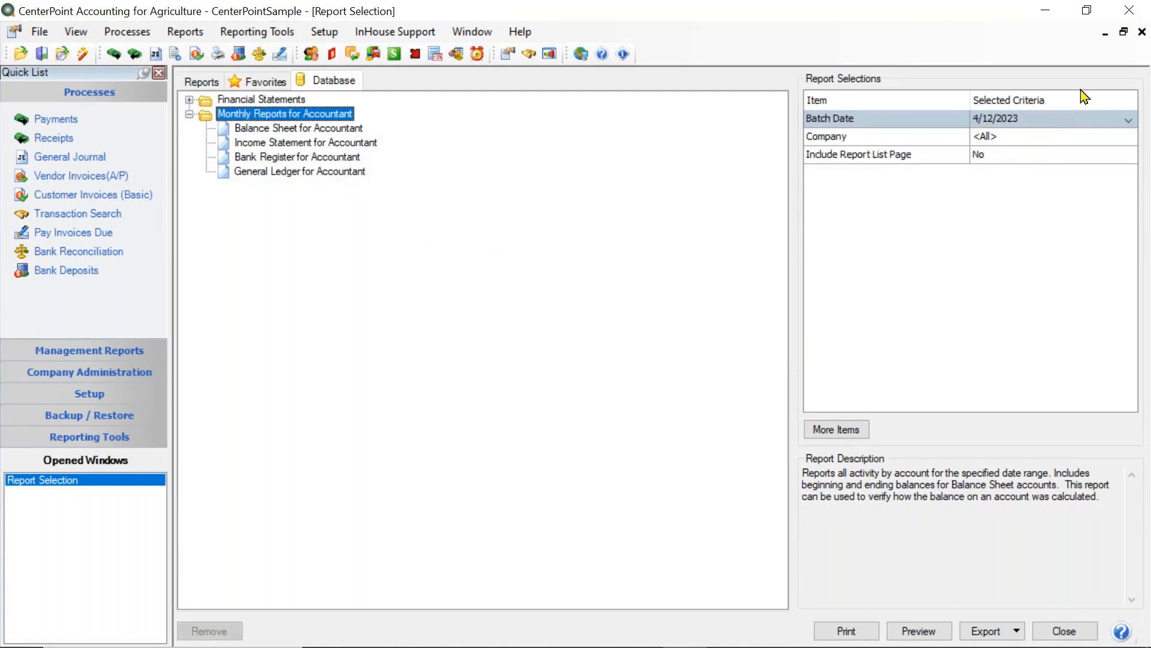